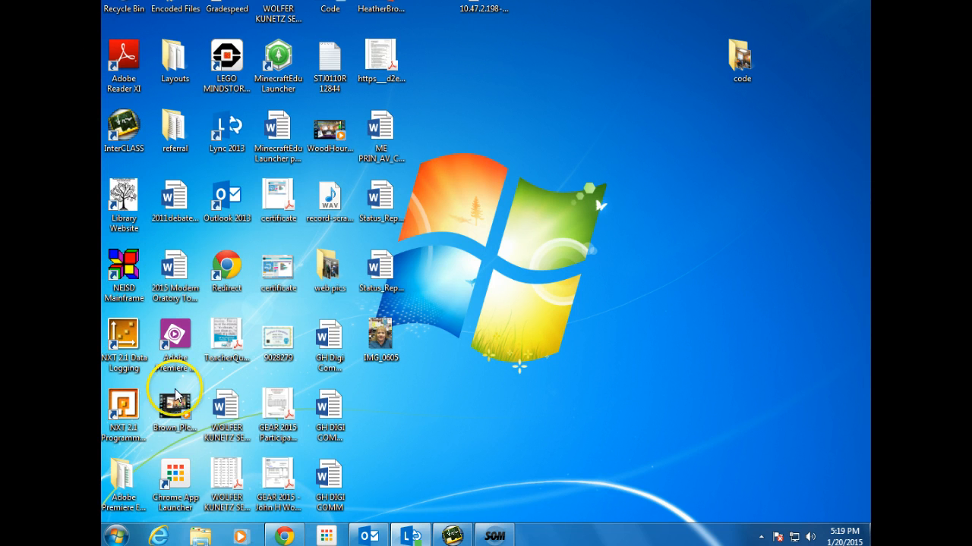
Step: Launch Publisher 2013 and create a blank 8.5 x 11" publication
click(121, 537)
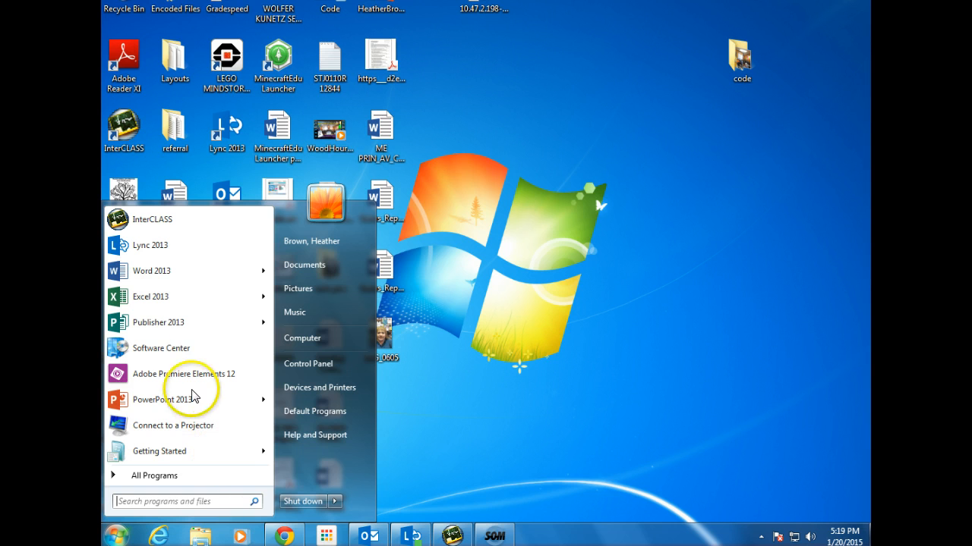
mouse_move(173, 324)
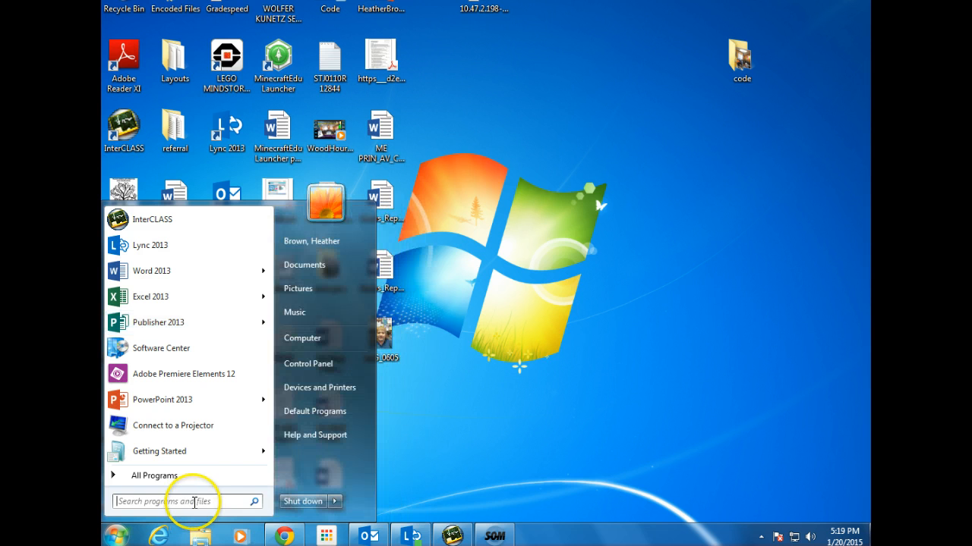
click(182, 330)
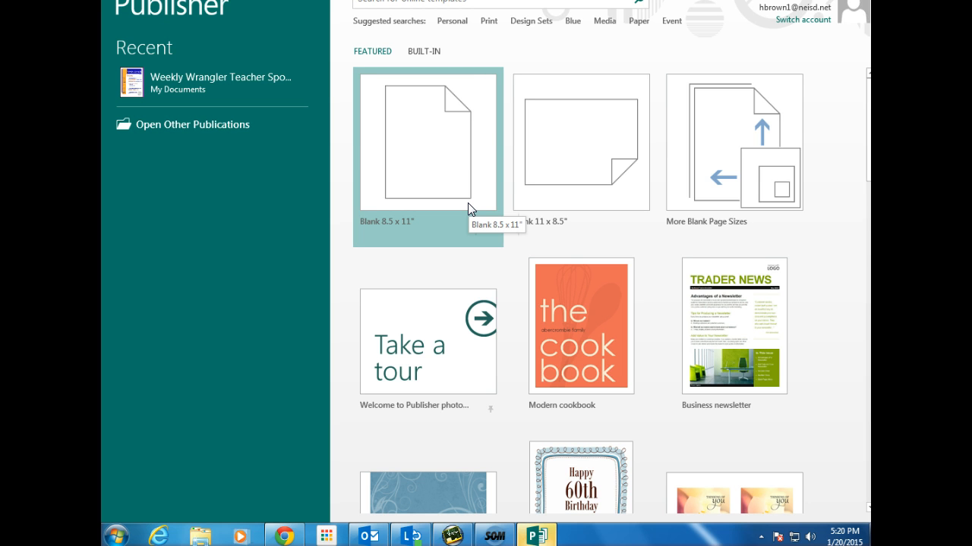
click(496, 168)
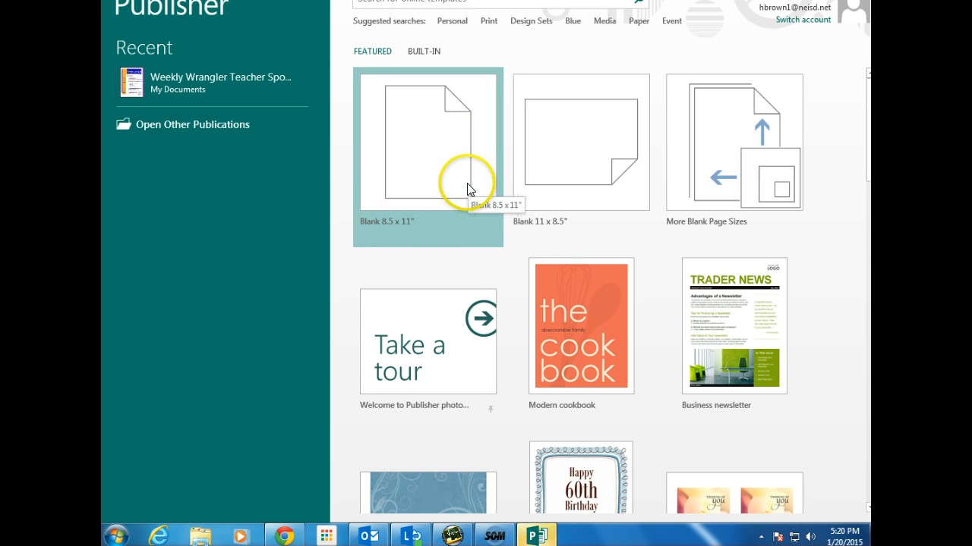
click(459, 175)
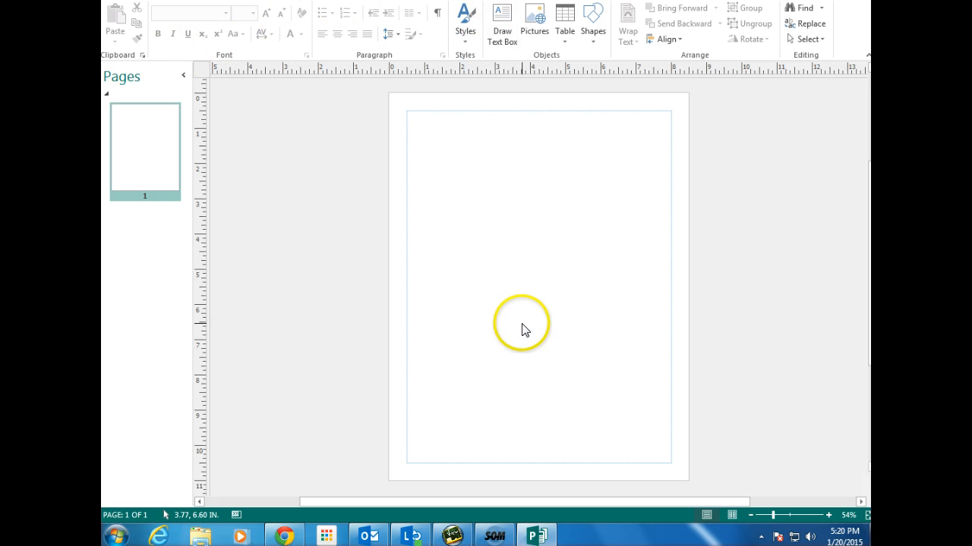
drag(522, 255, 521, 167)
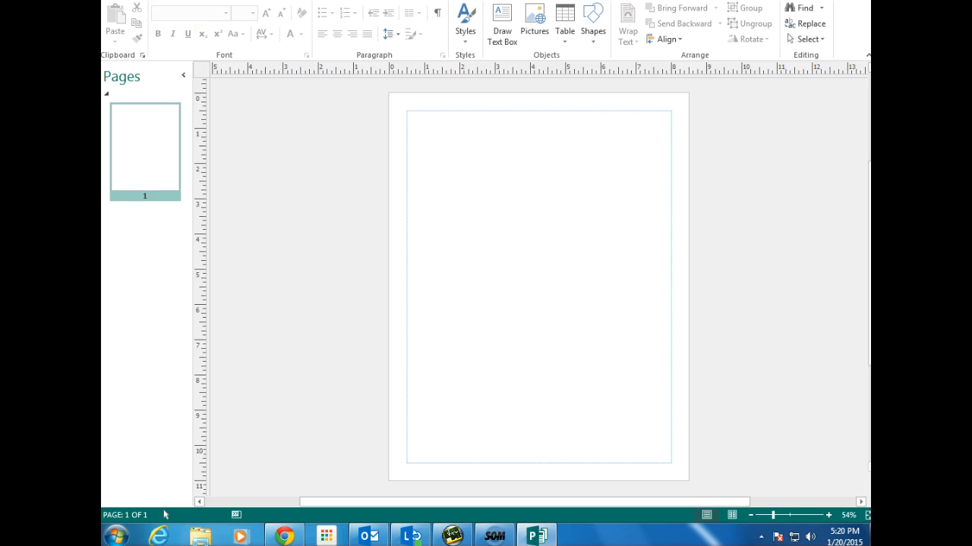
Step: Save the publication to the computer's Desktop folder under the file name P2 Name Badge
click(120, 25)
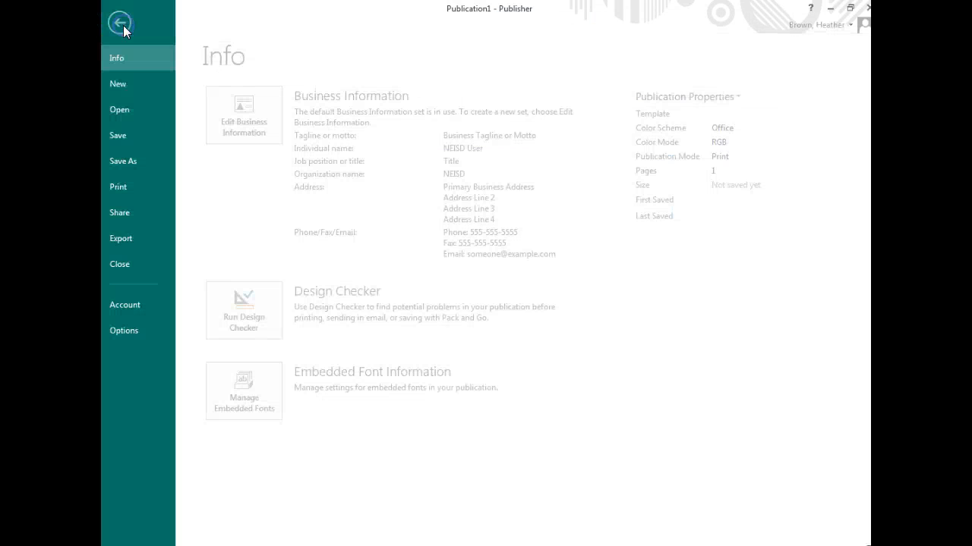
click(165, 159)
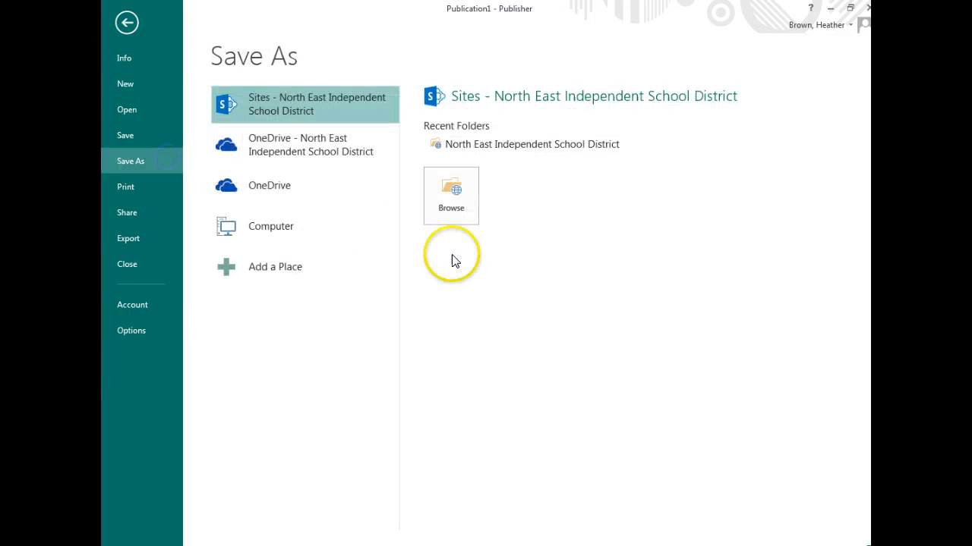
click(293, 236)
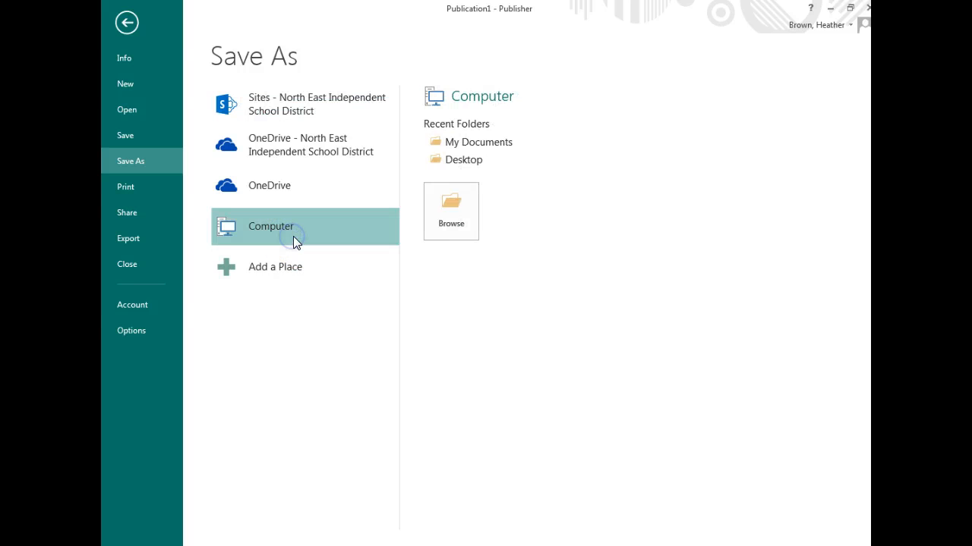
click(459, 160)
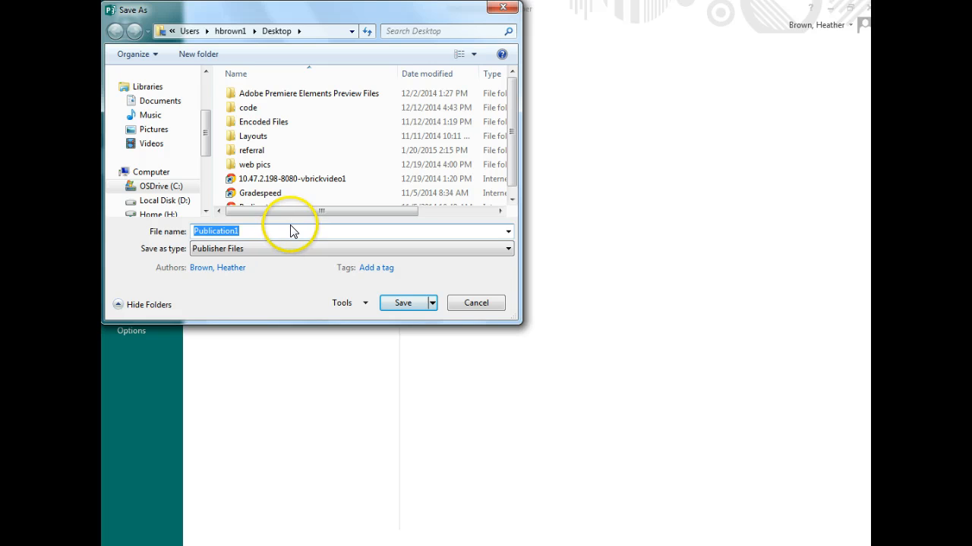
text(P2 Name Badge)
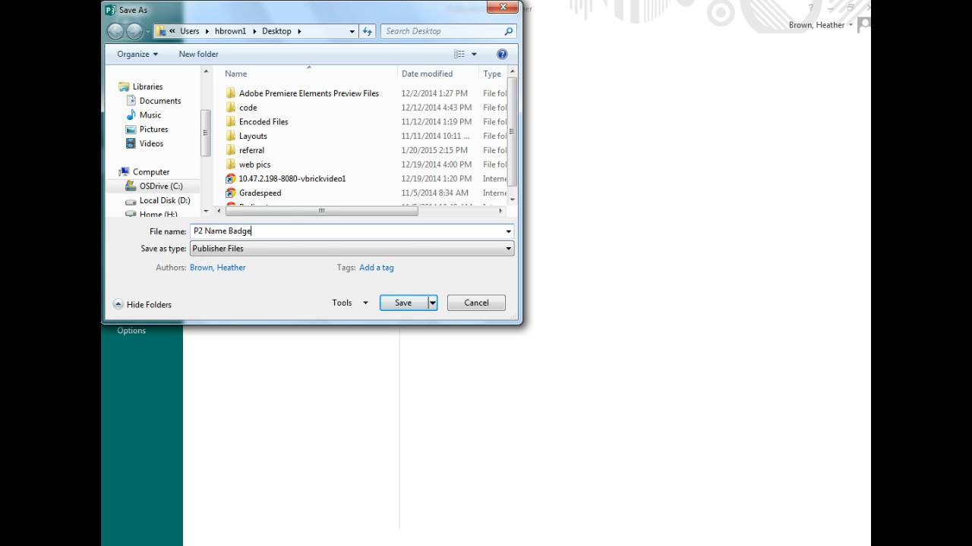
click(418, 305)
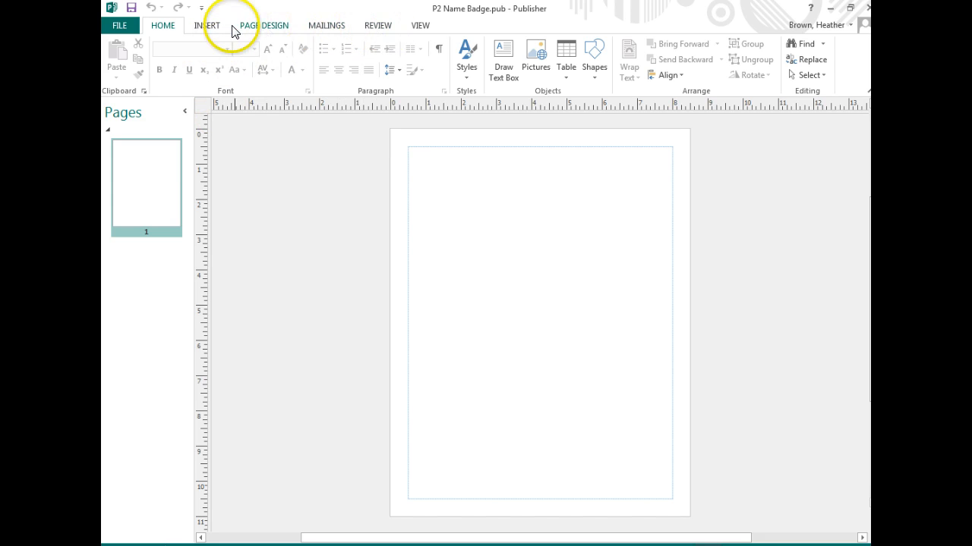
Step: Set the page margins to the Narrow preset of 0.25" on every side
click(419, 26)
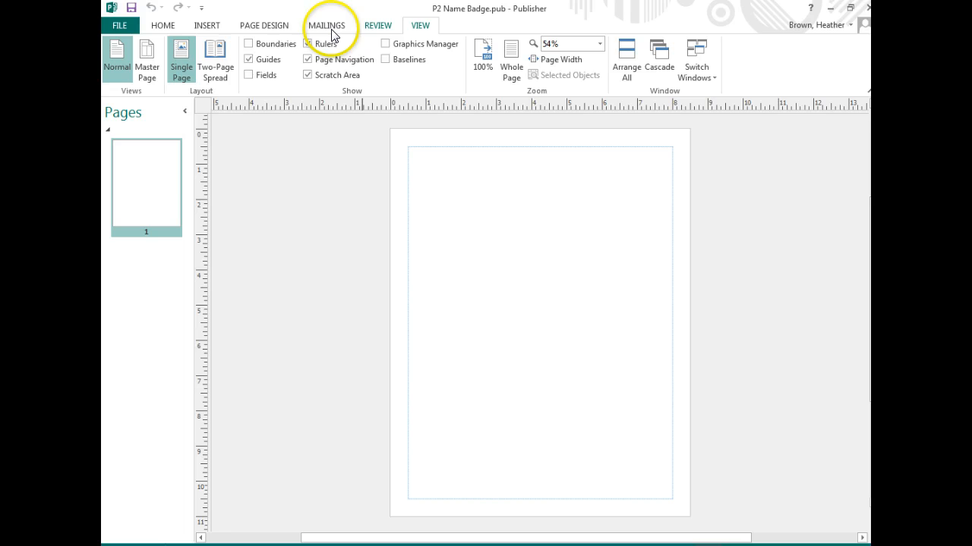
click(266, 26)
click(193, 59)
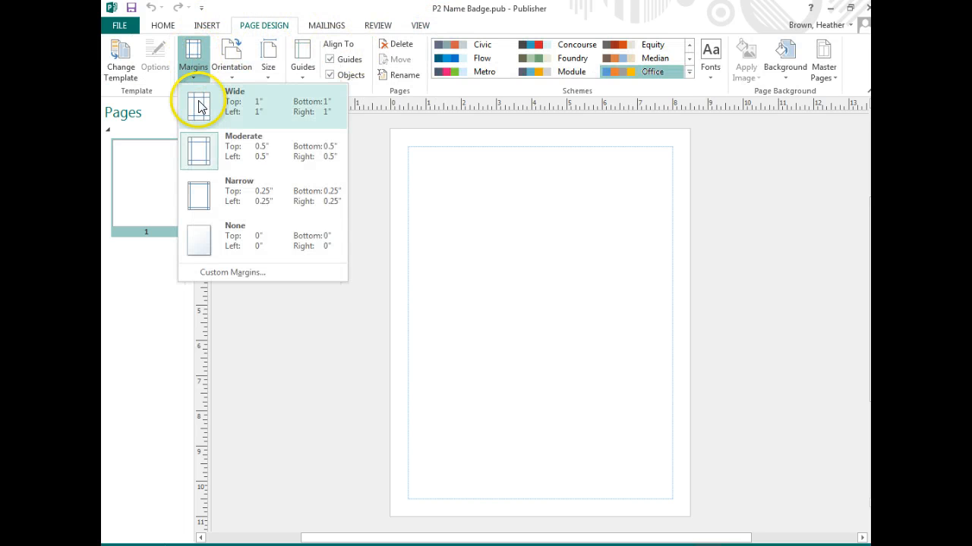
click(203, 205)
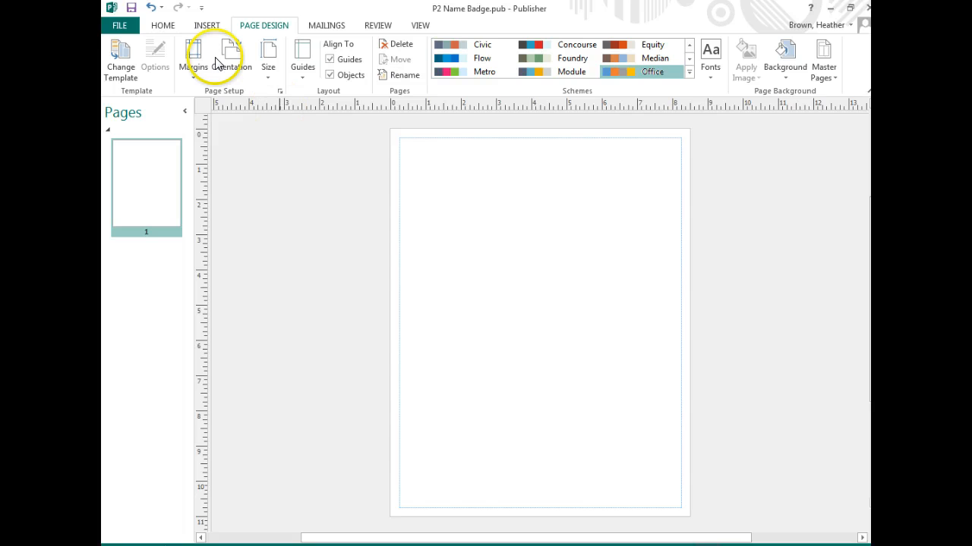
Step: Draw a text box about 3.7 inches wide and 2.7 inches high near the page's upper-left corner
click(164, 27)
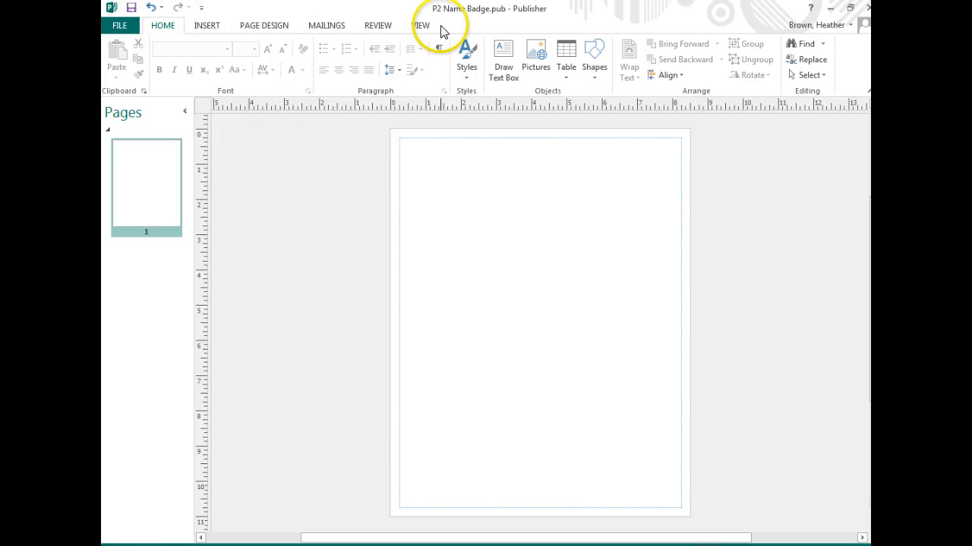
click(507, 68)
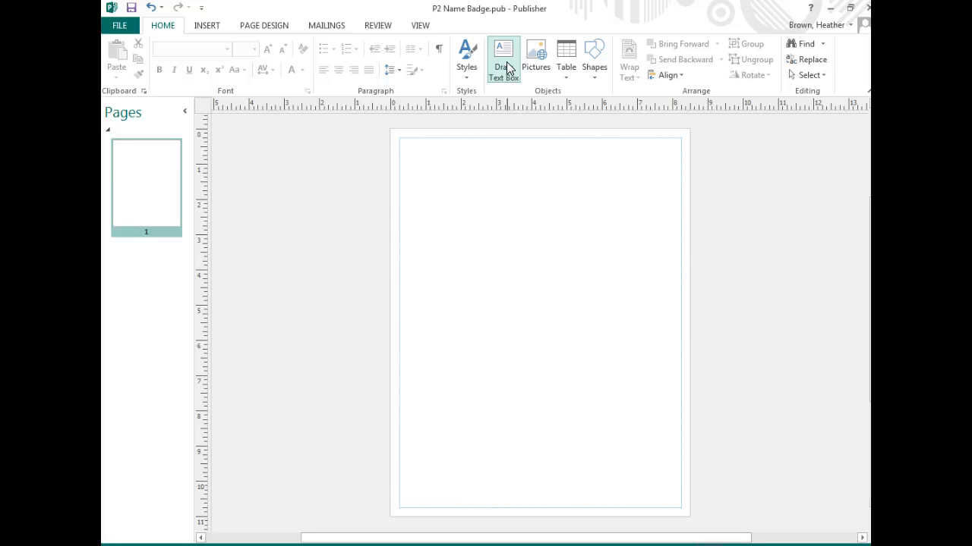
click(507, 67)
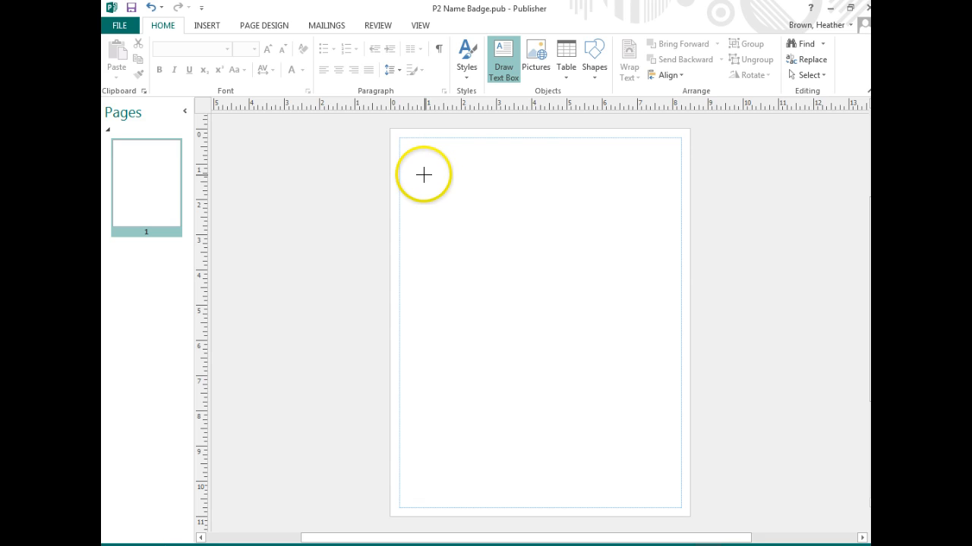
drag(427, 174, 543, 181)
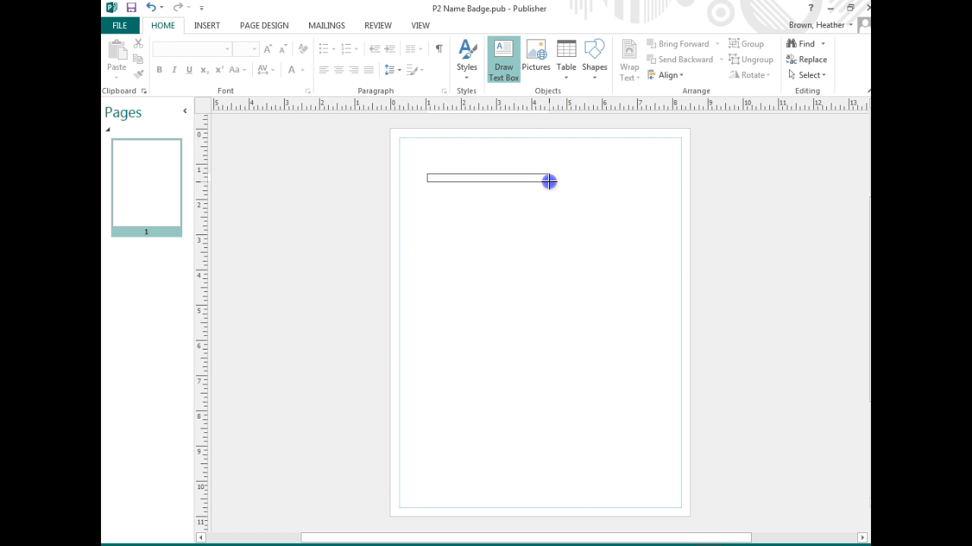
drag(549, 182, 556, 271)
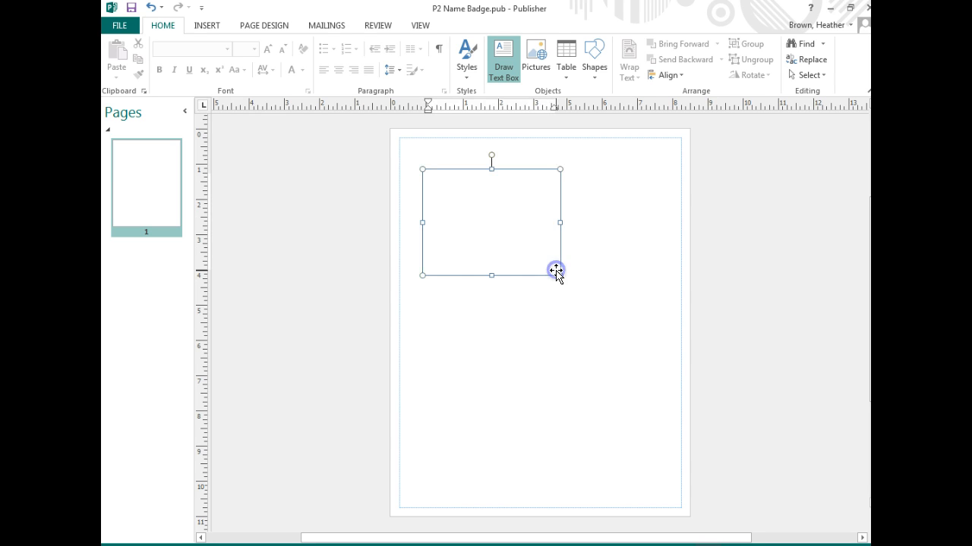
Step: Resize the text box to about 2.5 inches high by moving its top and bottom edges upward
click(446, 170)
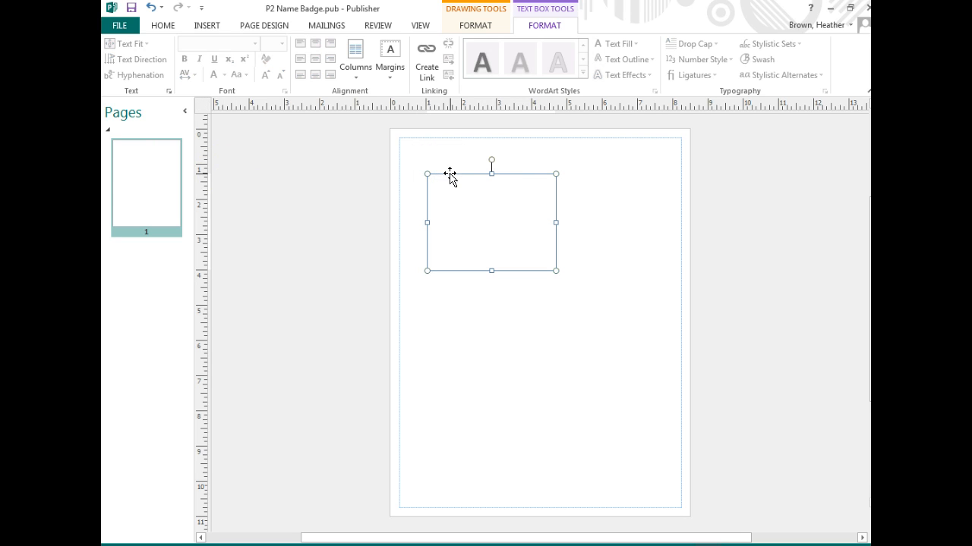
click(498, 215)
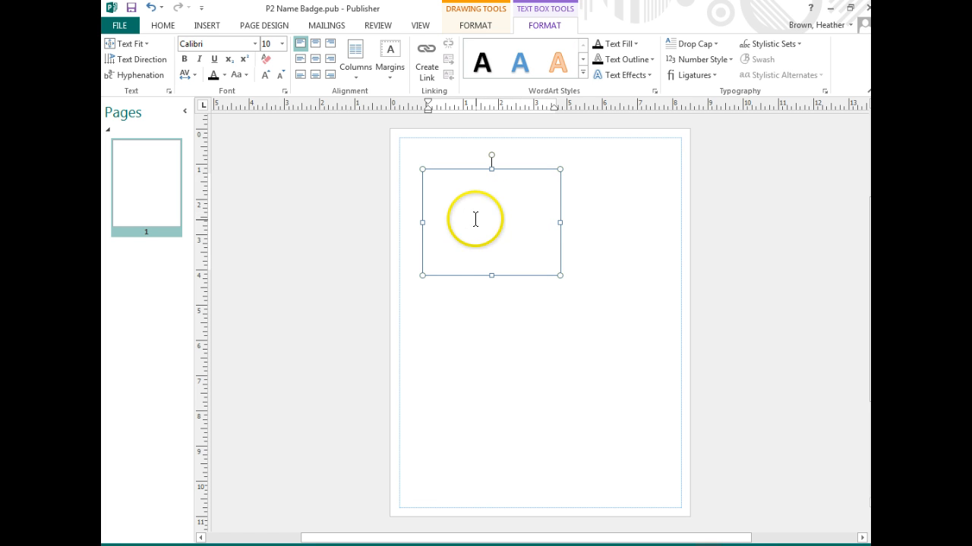
click(490, 168)
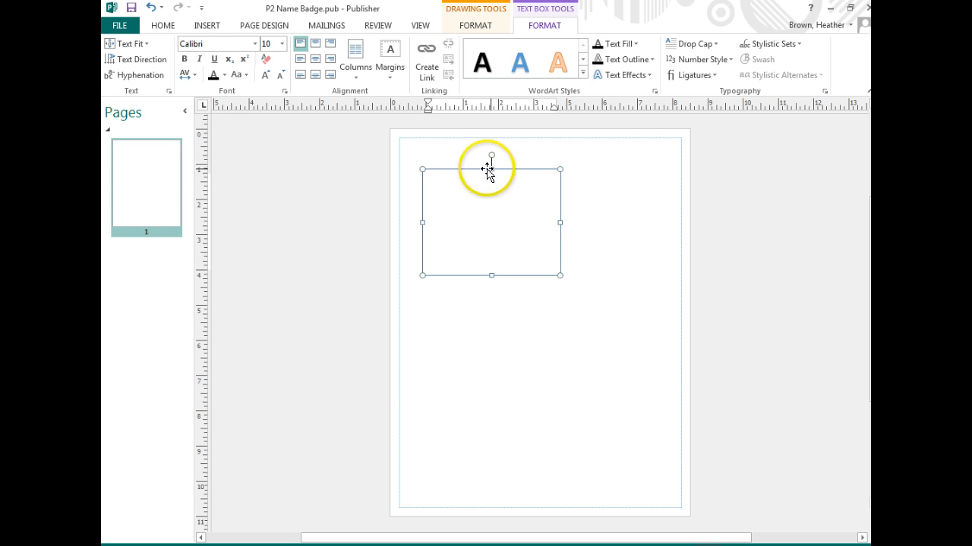
drag(492, 168, 493, 159)
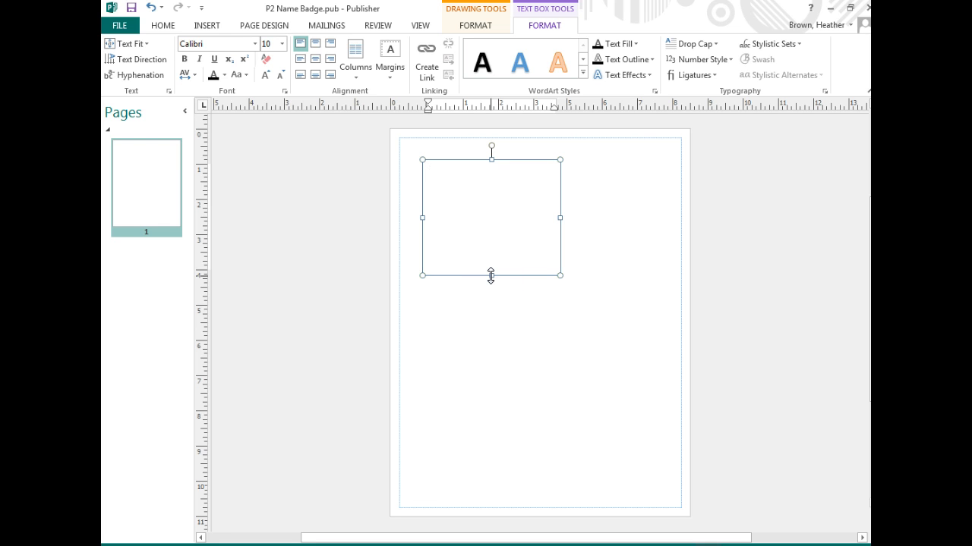
mouse_move(490, 275)
mouse_down()
mouse_move(486, 180)
mouse_move(483, 258)
mouse_up()
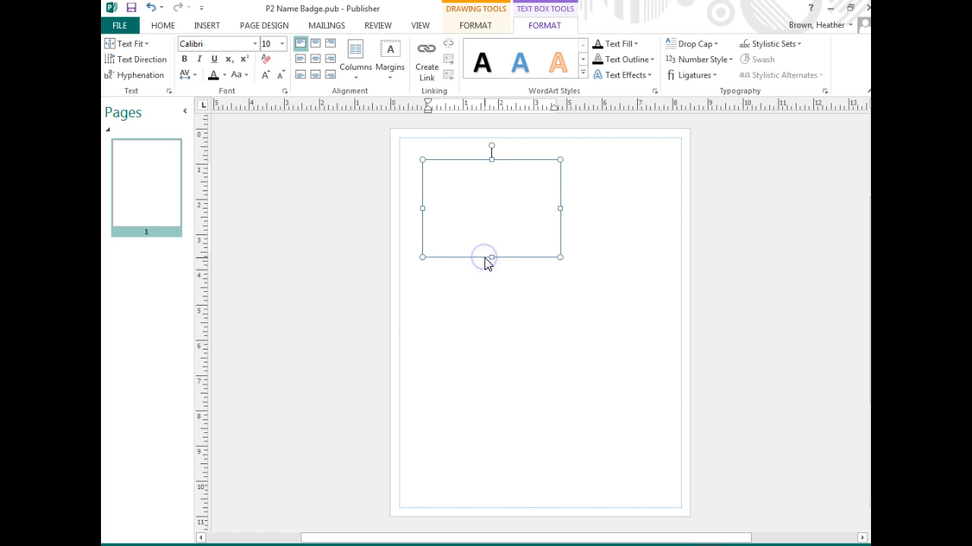
click(555, 201)
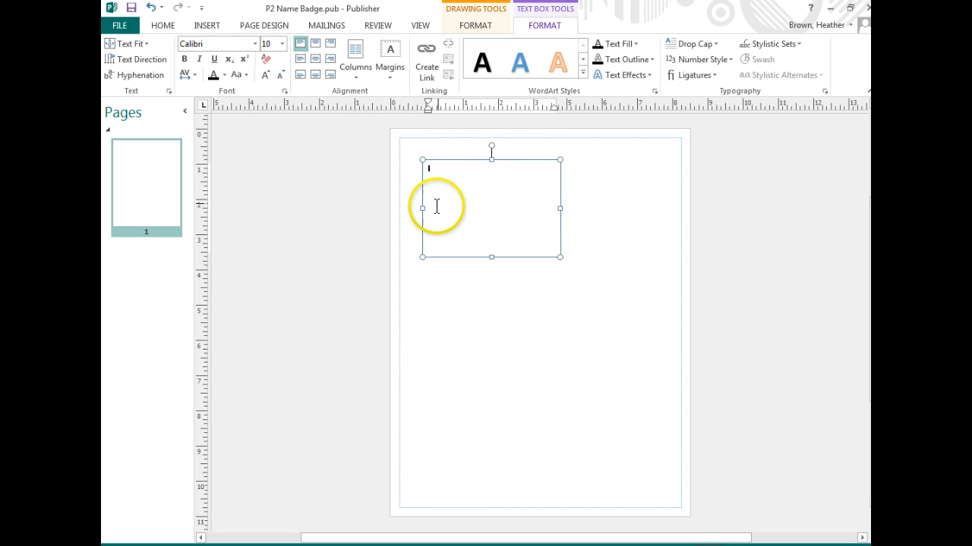
Step: Copy the text box and paste a duplicate onto the empty area below it
right_click(528, 219)
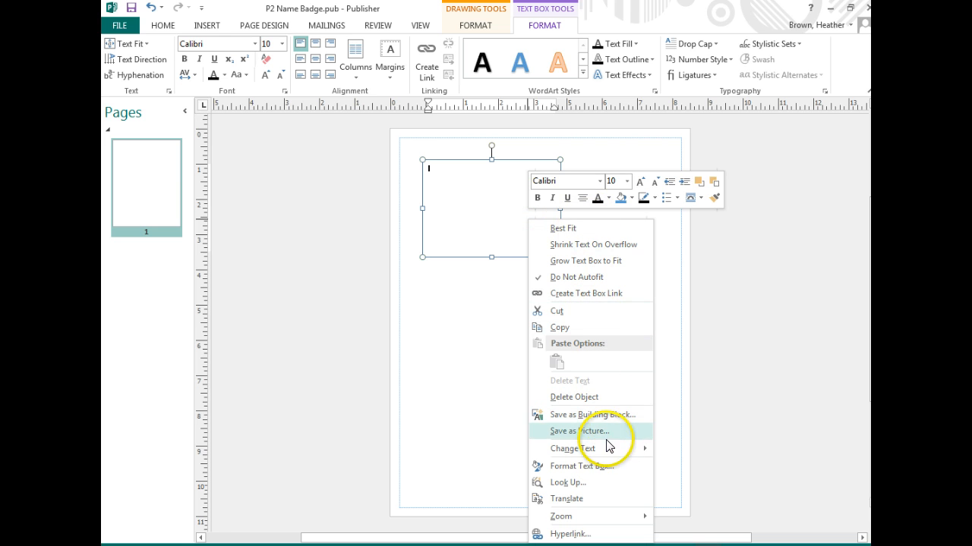
click(560, 328)
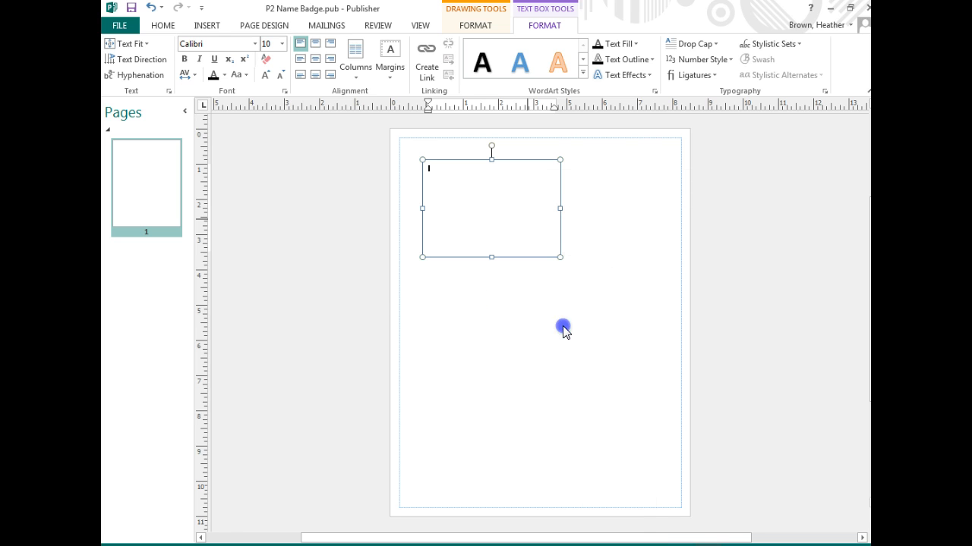
right_click(443, 311)
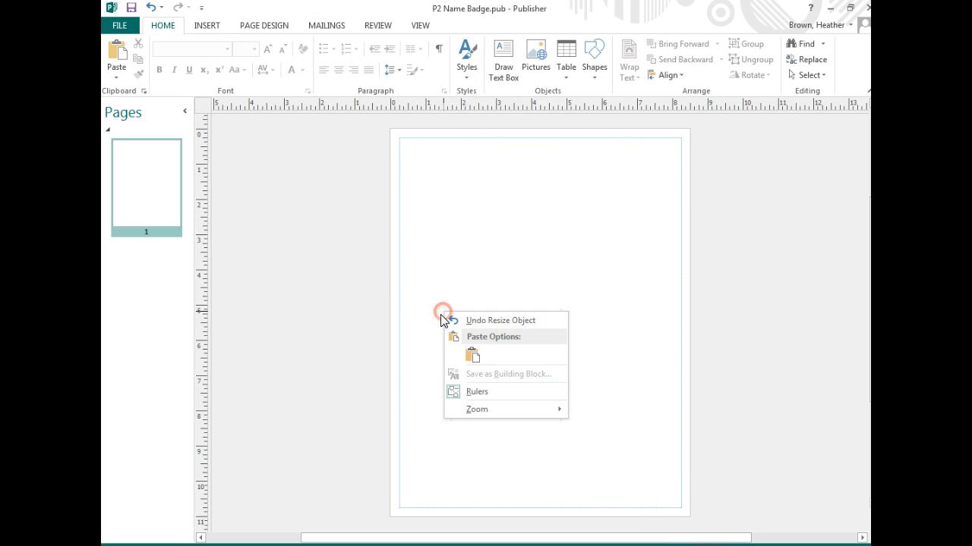
click(472, 354)
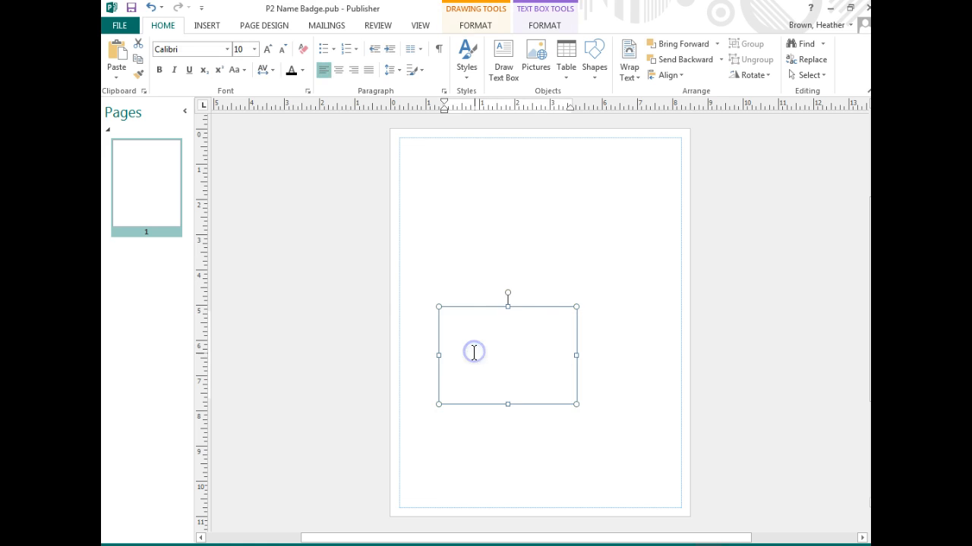
Step: Move the pasted text box slightly left so its side edges line up with the upper text box
right_click(459, 226)
click(449, 342)
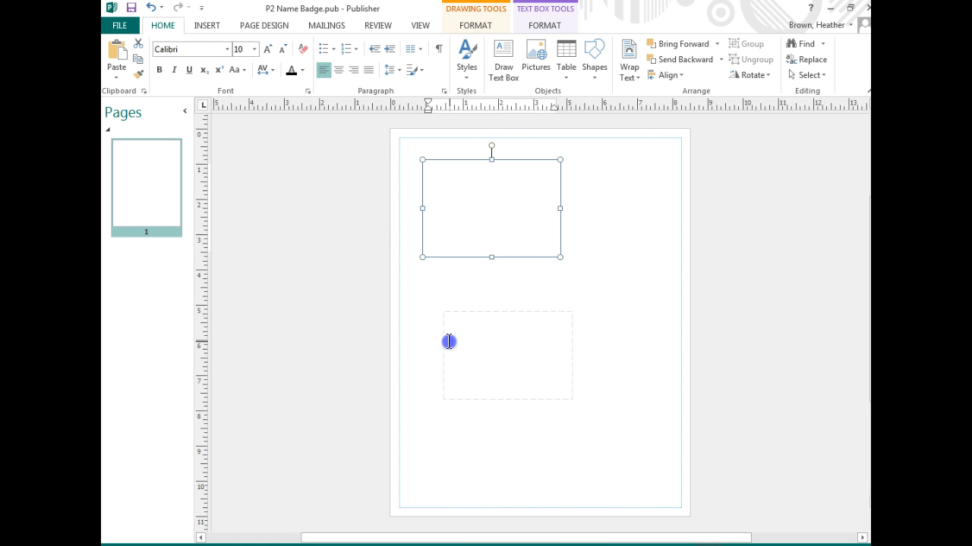
click(498, 344)
click(462, 212)
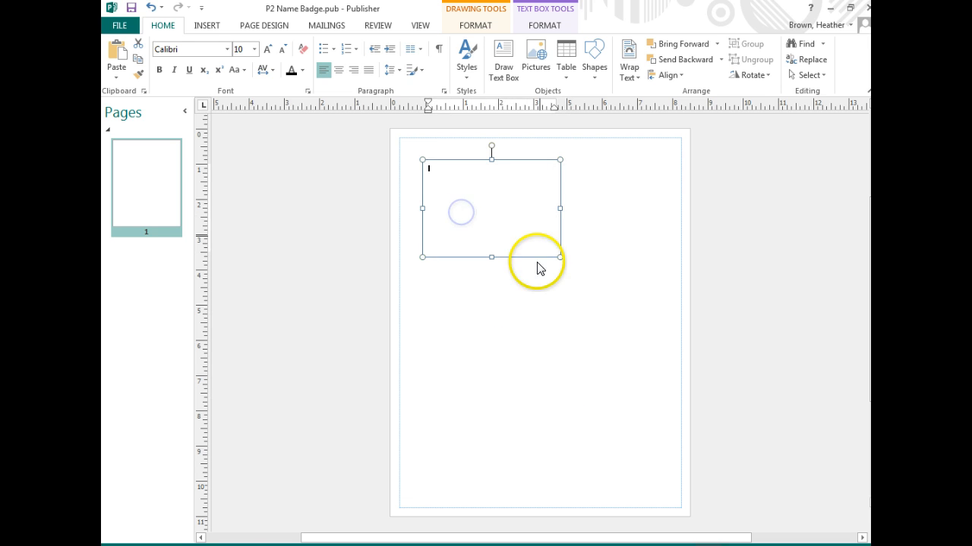
click(507, 356)
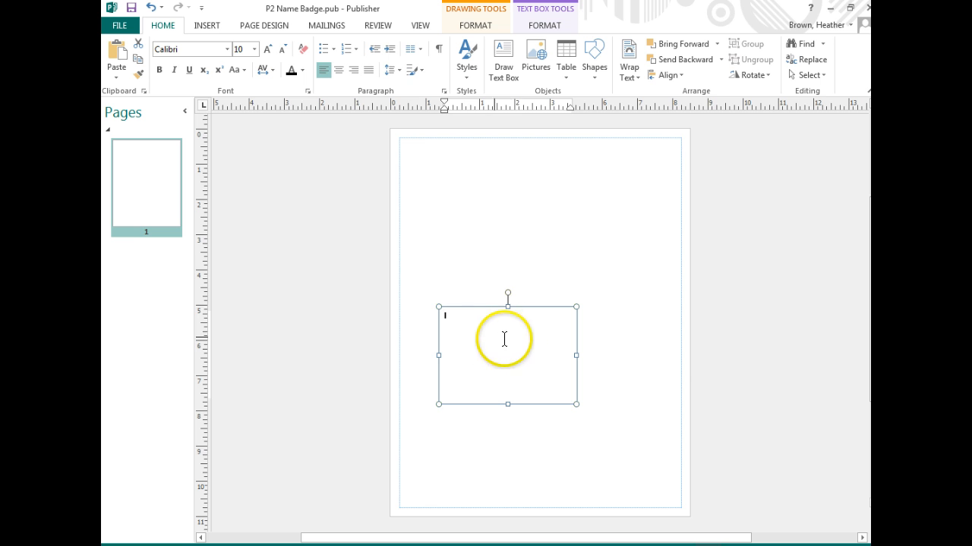
drag(499, 308, 482, 308)
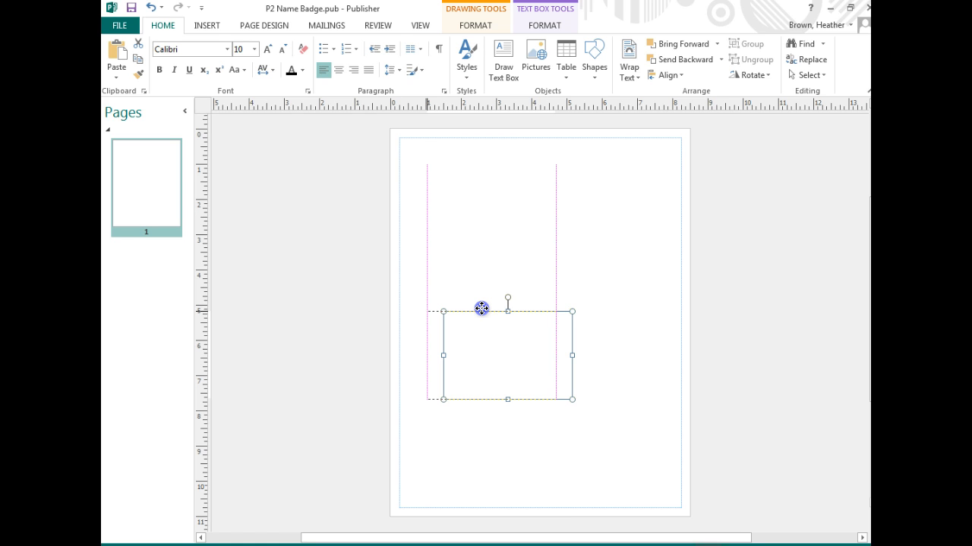
drag(481, 308, 481, 308)
click(477, 246)
click(508, 214)
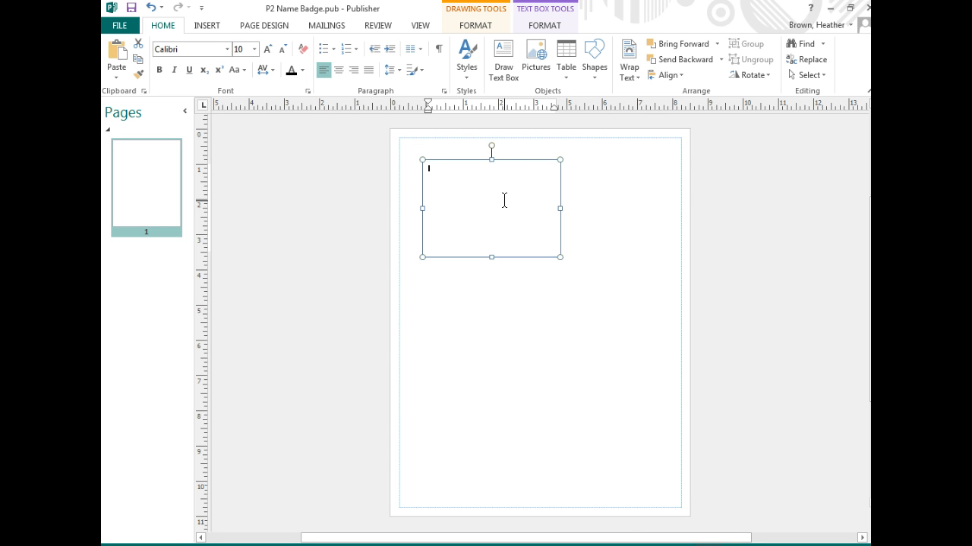
Step: Format the upper text box with a black outline 1 pt wide
right_click(504, 202)
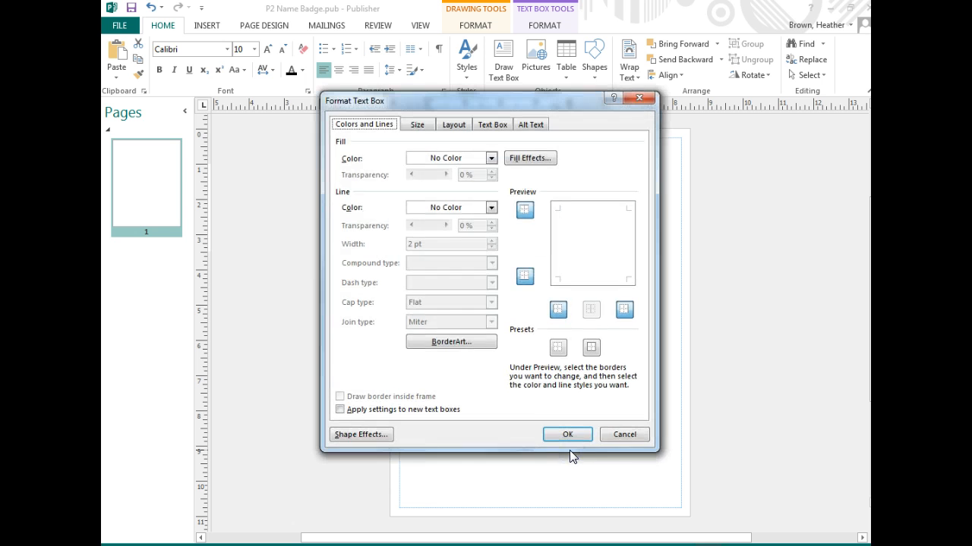
click(490, 209)
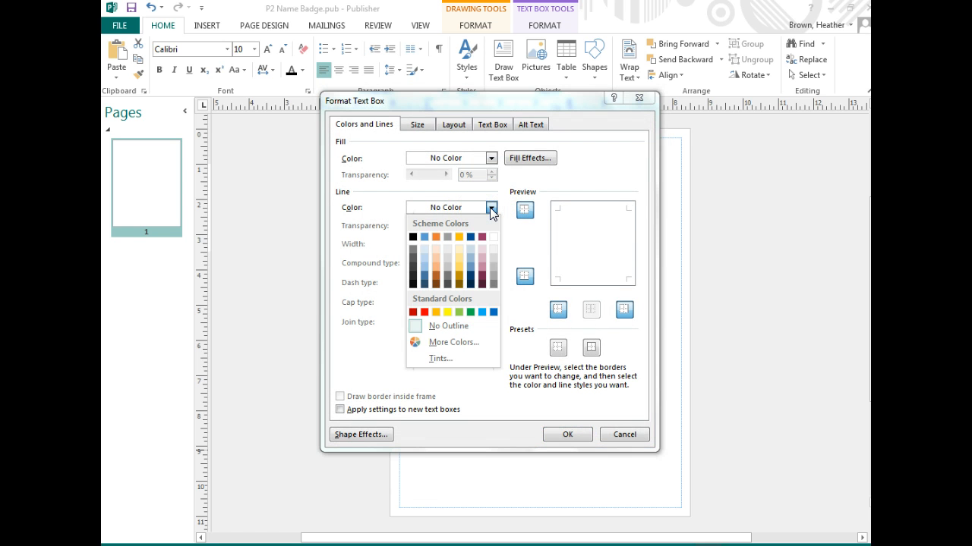
click(413, 237)
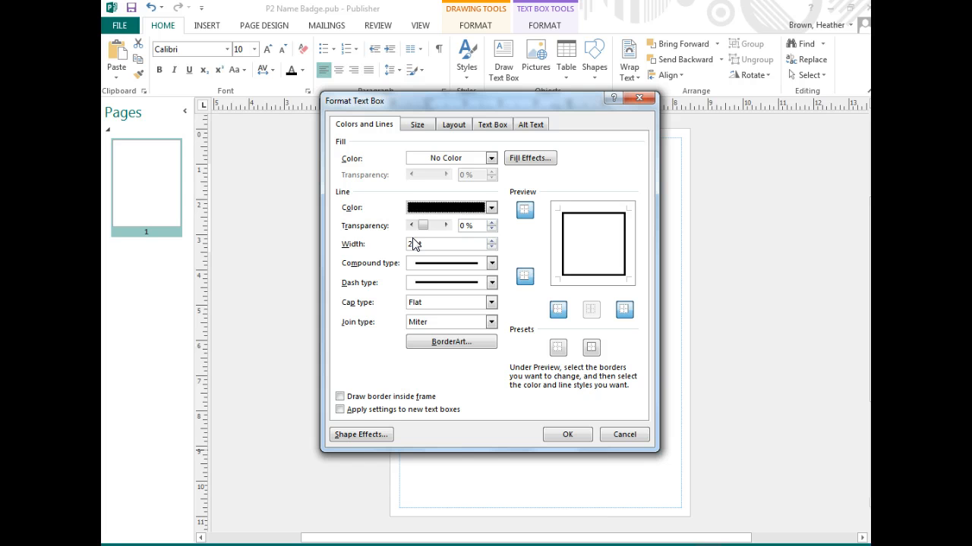
click(413, 243)
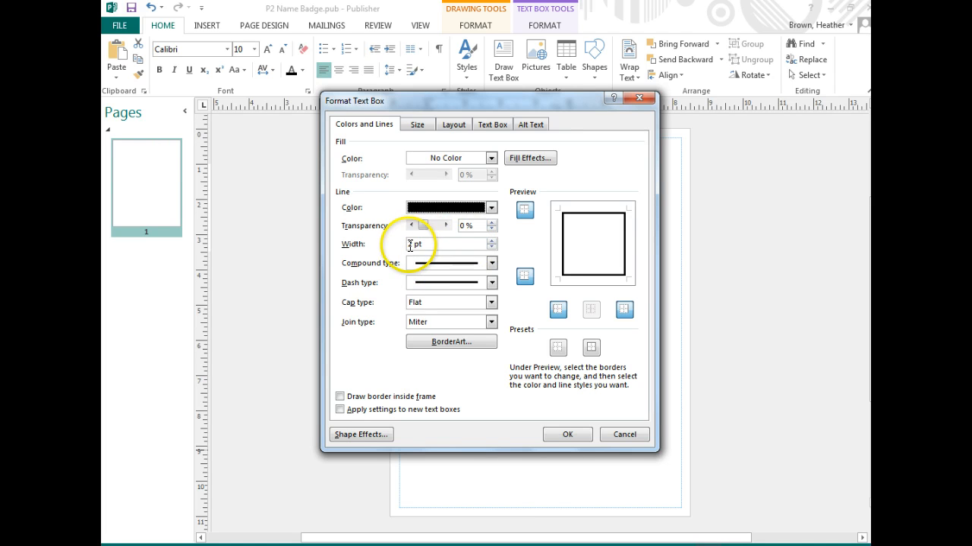
click(490, 247)
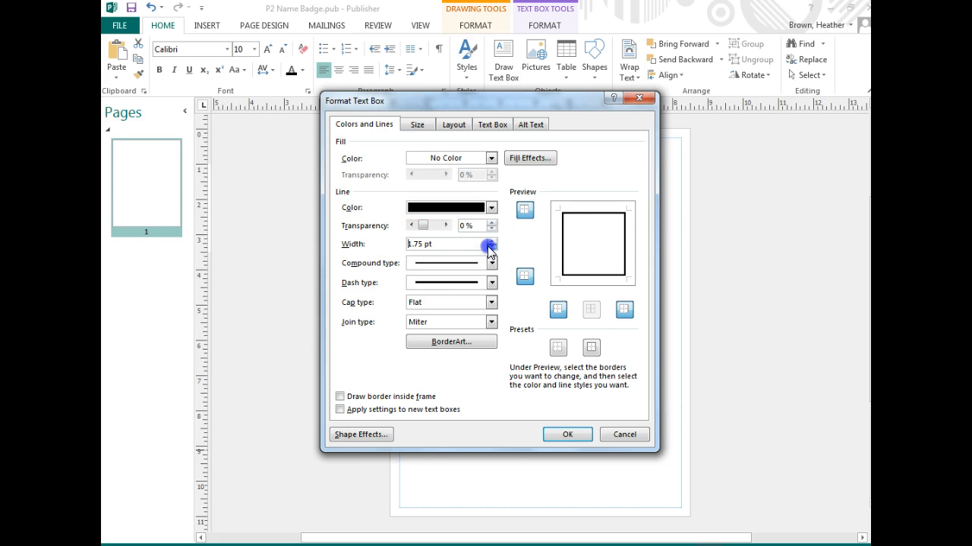
click(490, 247)
click(490, 247)
click(491, 247)
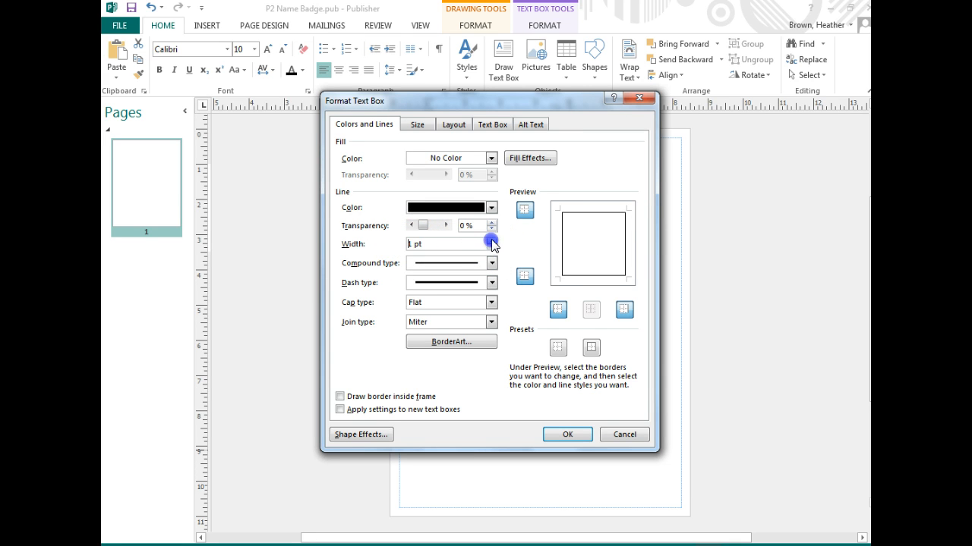
click(574, 434)
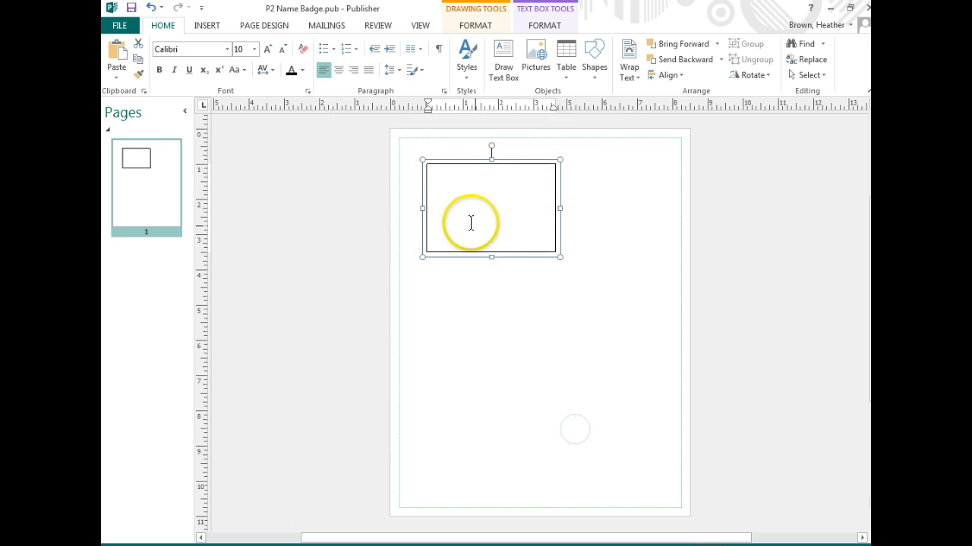
Step: Give the lower text box the same black 1 pt outline
click(472, 357)
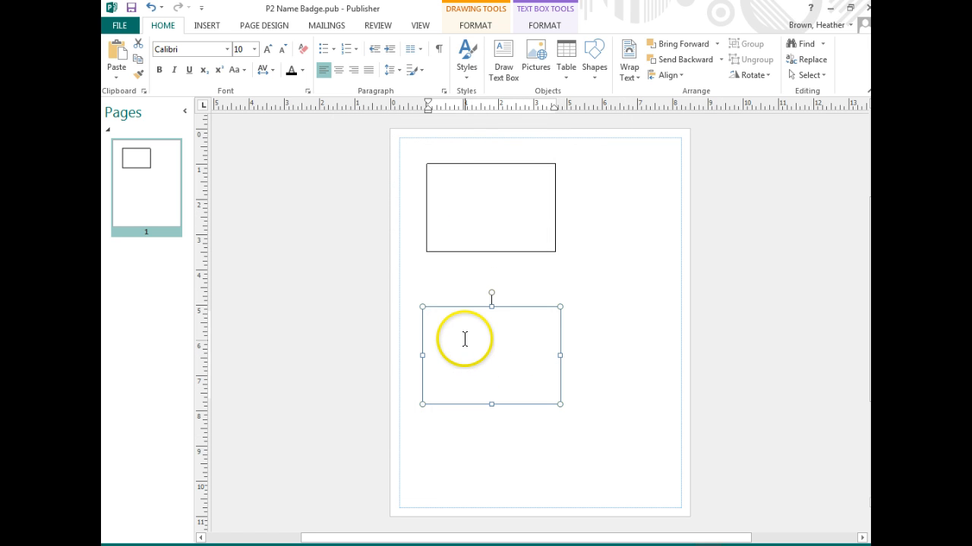
right_click(460, 341)
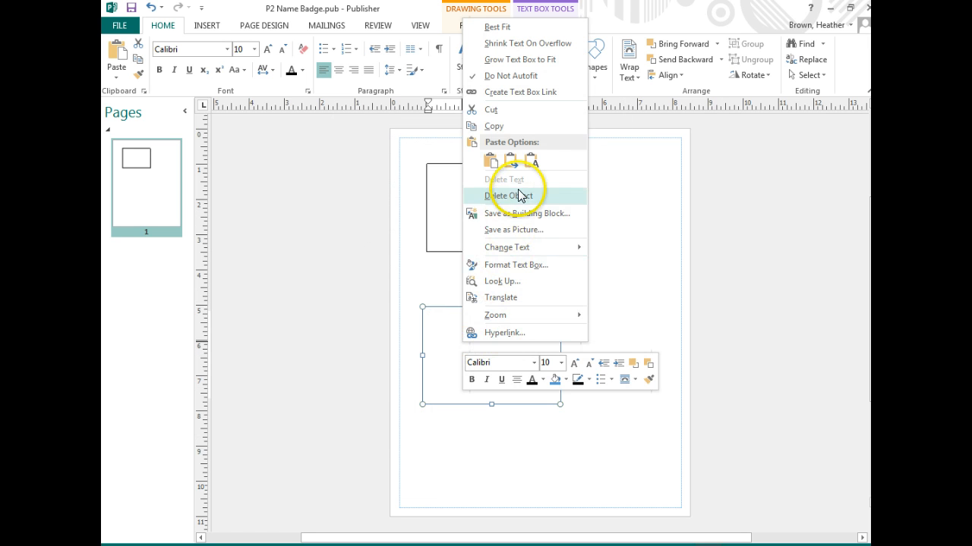
click(538, 269)
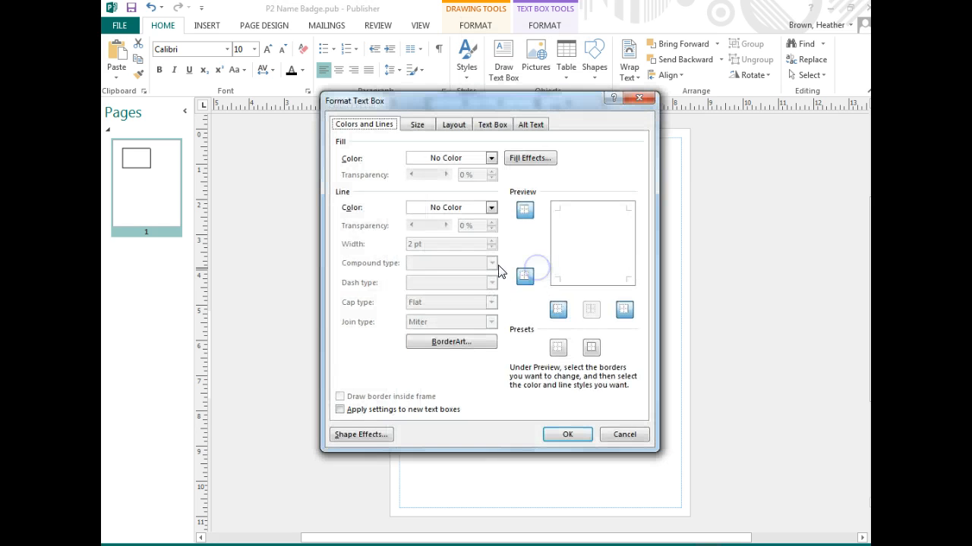
click(491, 207)
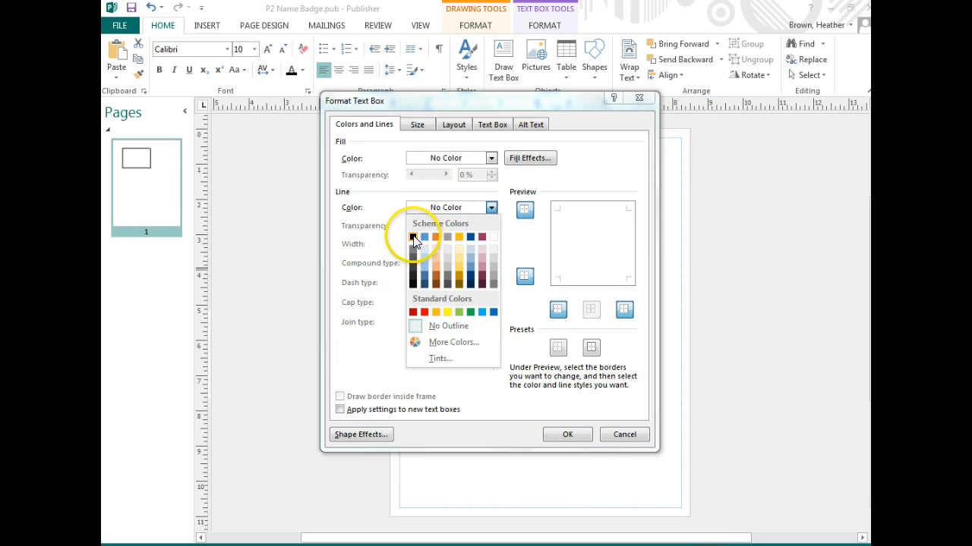
click(414, 238)
click(492, 242)
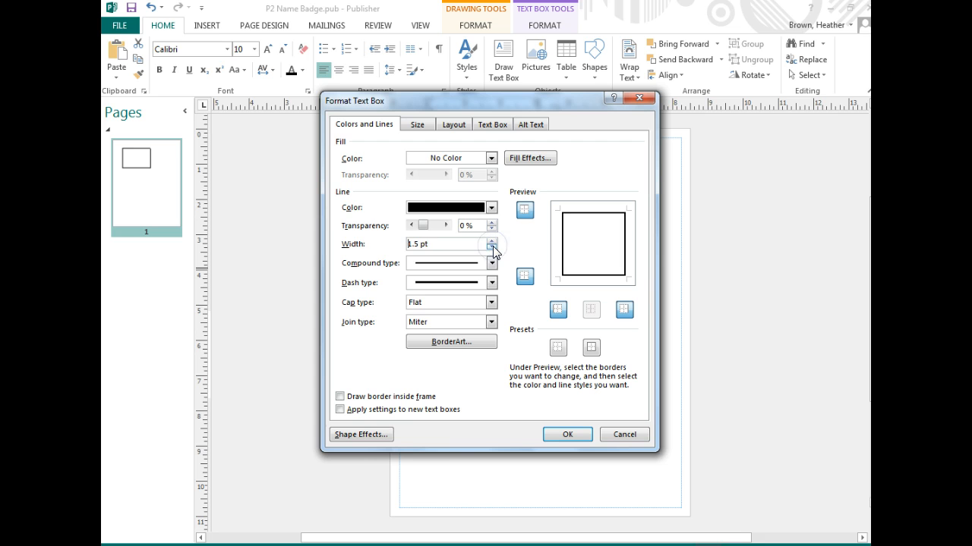
click(491, 247)
click(492, 248)
click(492, 247)
click(491, 241)
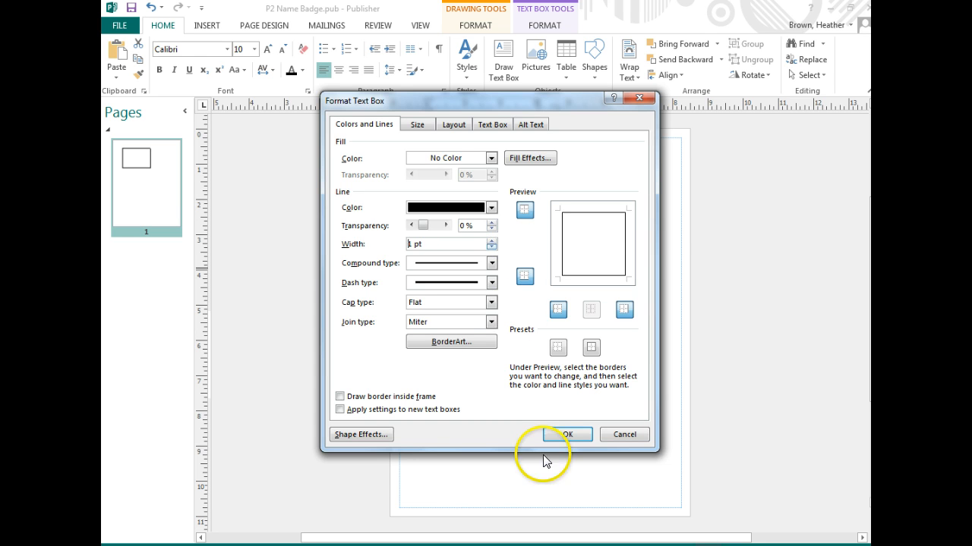
click(567, 434)
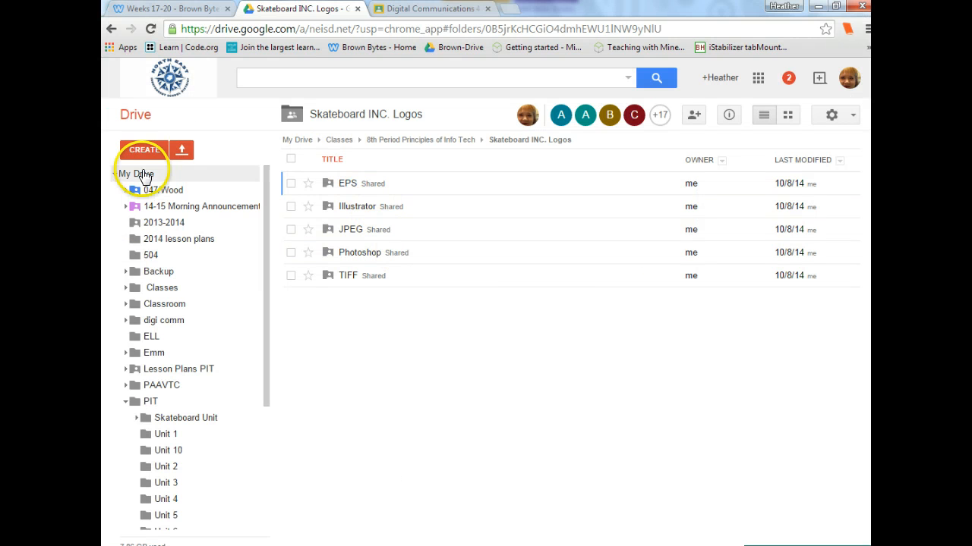
Step: In Google Drive, open the JPEG folder inside Skateboard INC. Logos, under Classes and 8th Period Principles of Info Tech
click(154, 293)
click(127, 291)
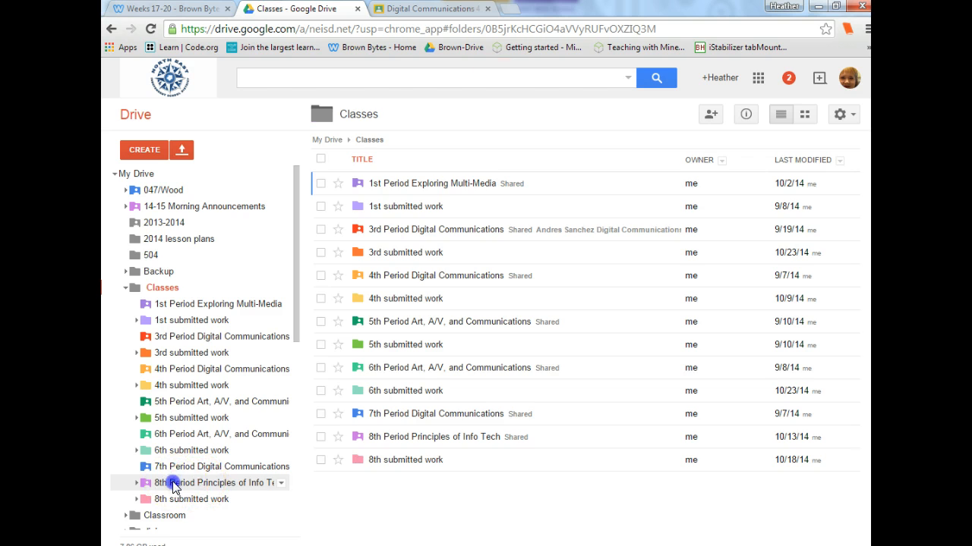
click(174, 485)
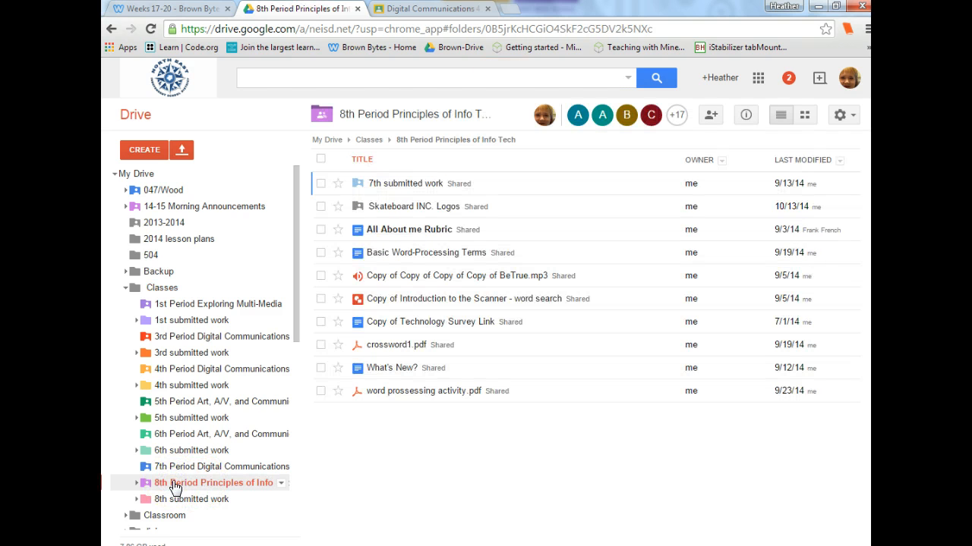
click(415, 211)
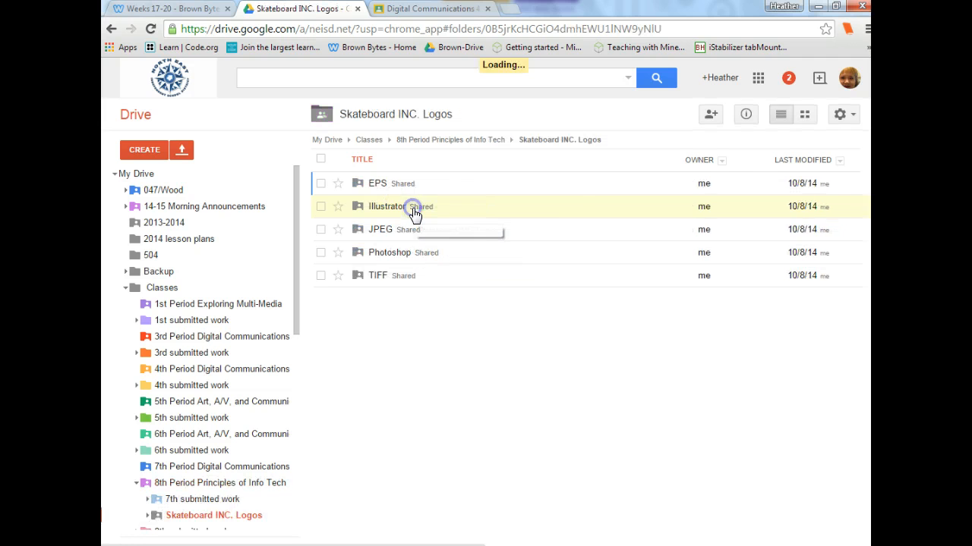
click(377, 231)
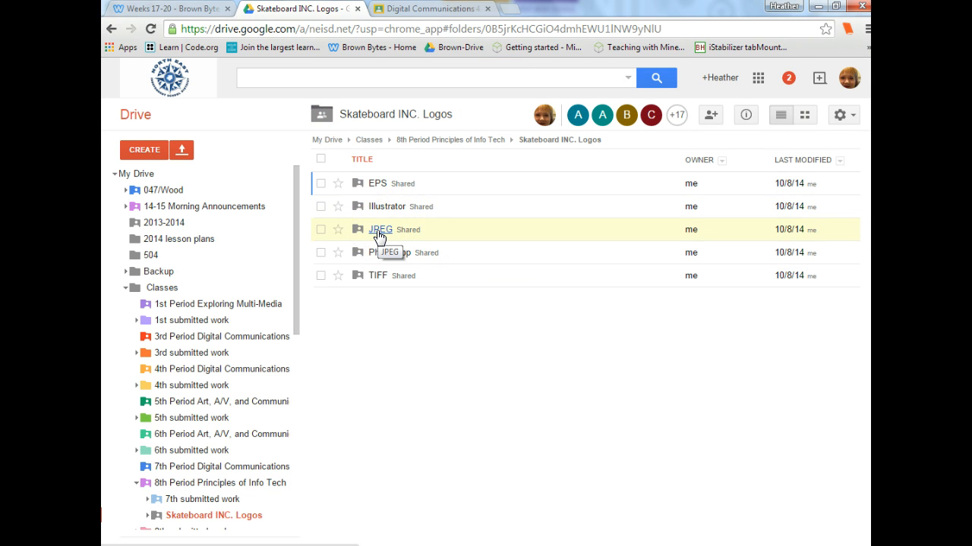
Step: Preview Skateboards, Inc. Logo.jpg and download it
click(453, 215)
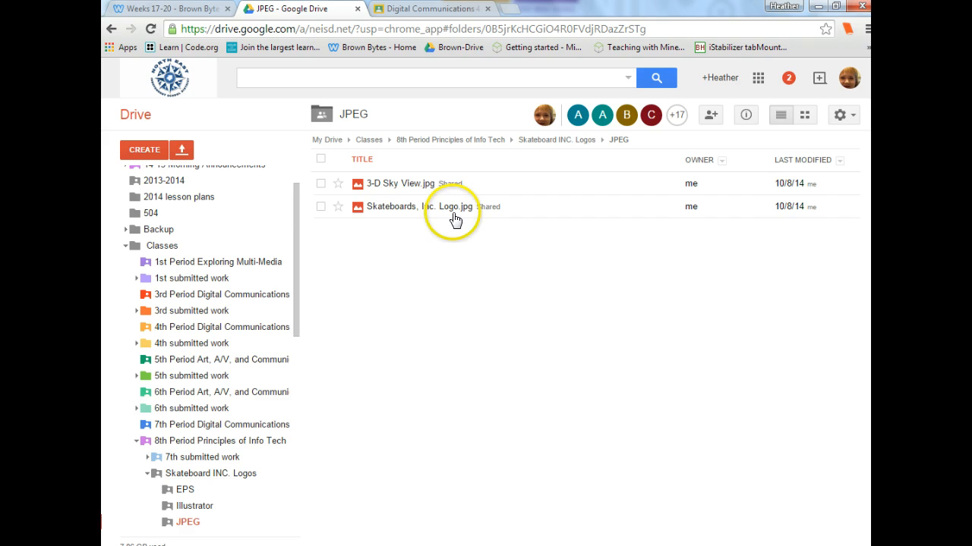
click(453, 215)
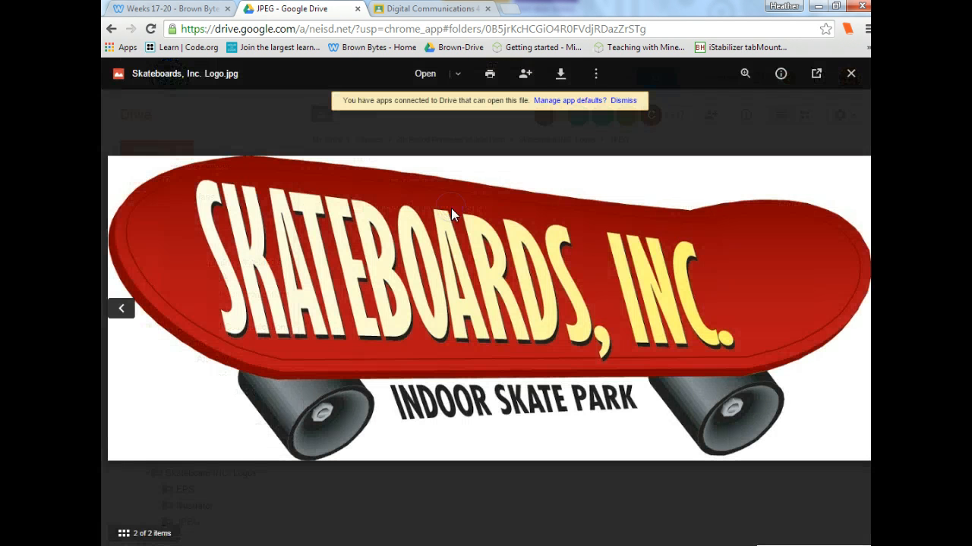
click(561, 73)
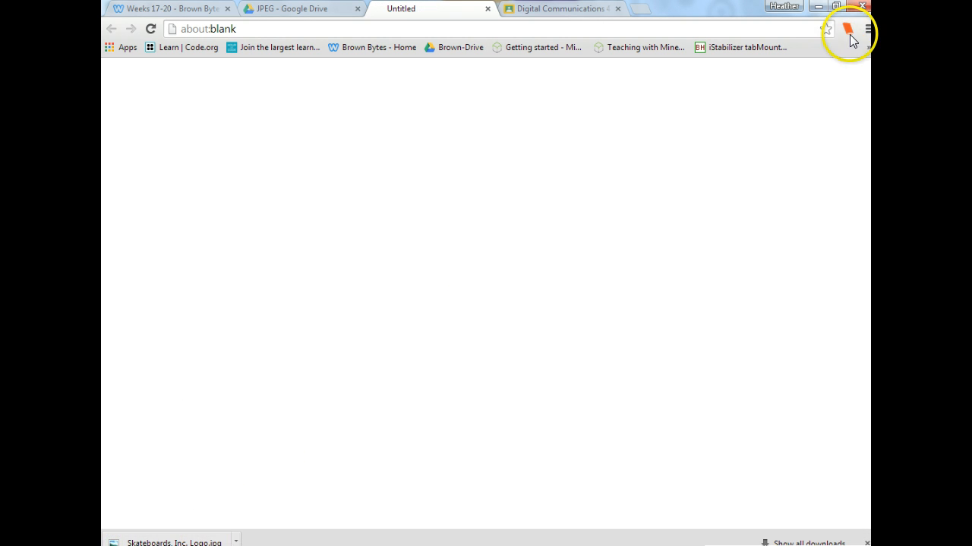
Step: Uncover the desktop behind a reduced browser window, place the downloaded Skateboards, Inc. Logo.jpg on it, and close the blank tab
click(836, 8)
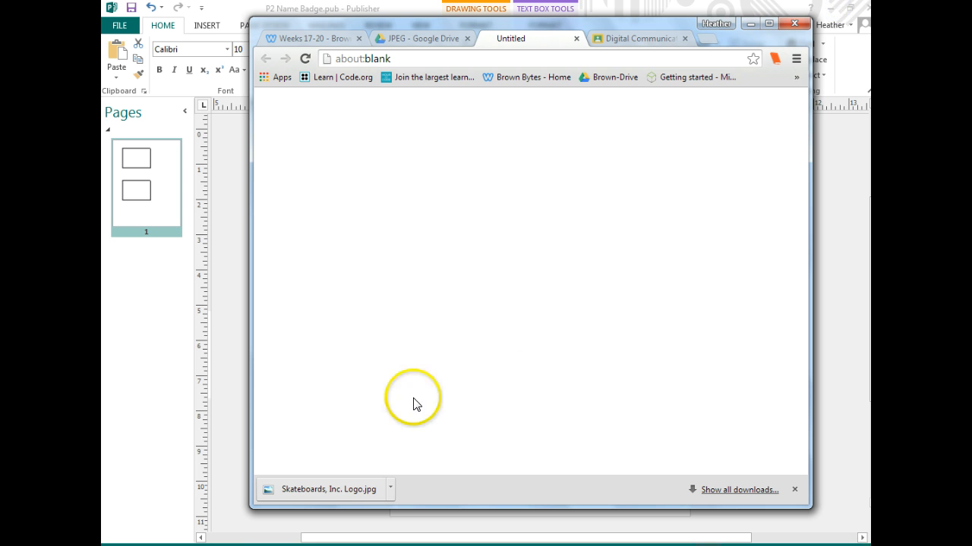
click(836, 9)
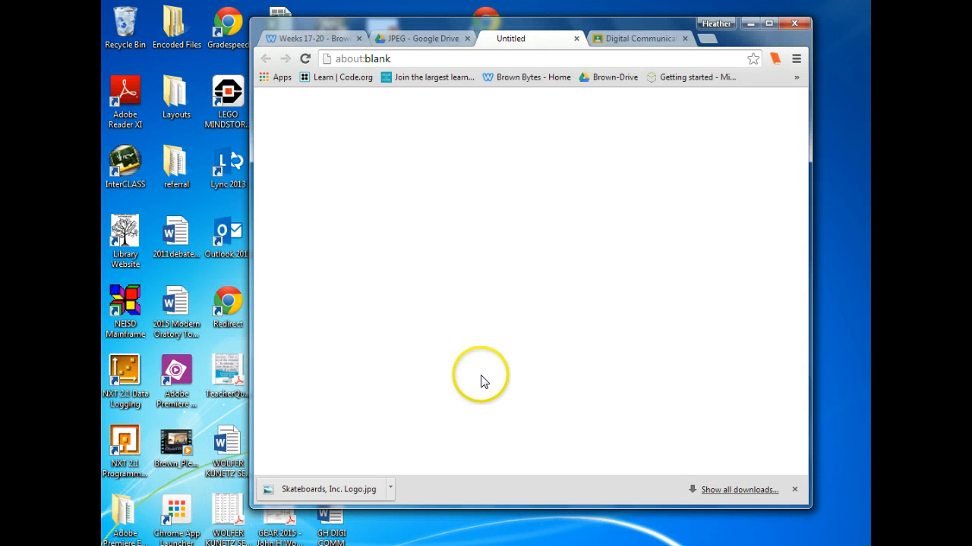
drag(347, 489, 433, 527)
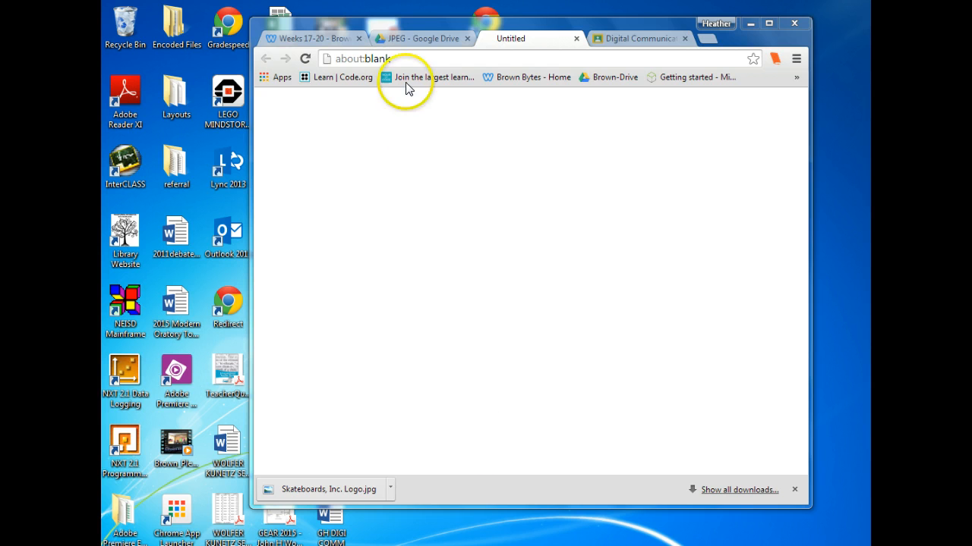
drag(445, 18, 550, 82)
drag(415, 89, 539, 73)
click(644, 89)
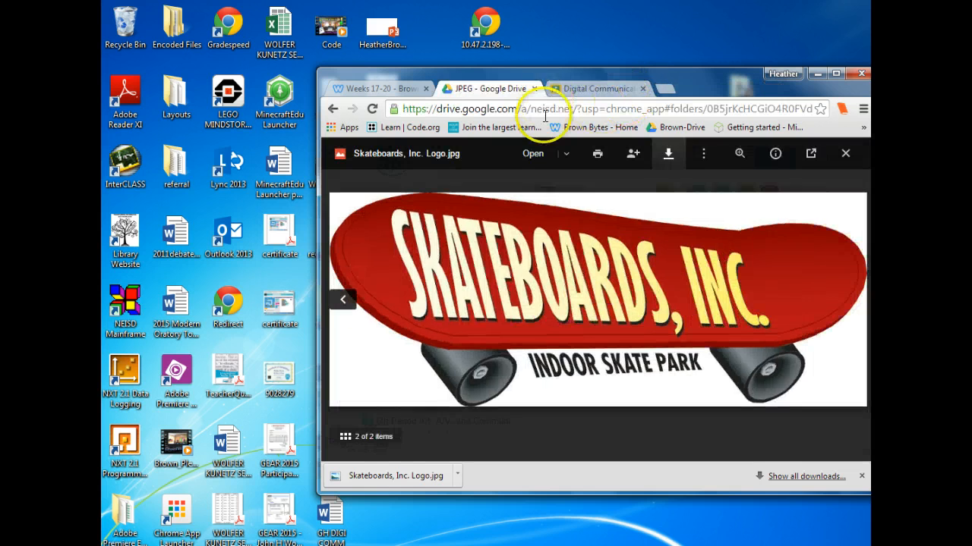
Step: Download 3-D Sky View.jpg from the same Drive folder and place it on the desktop, closing the blank tab
click(344, 299)
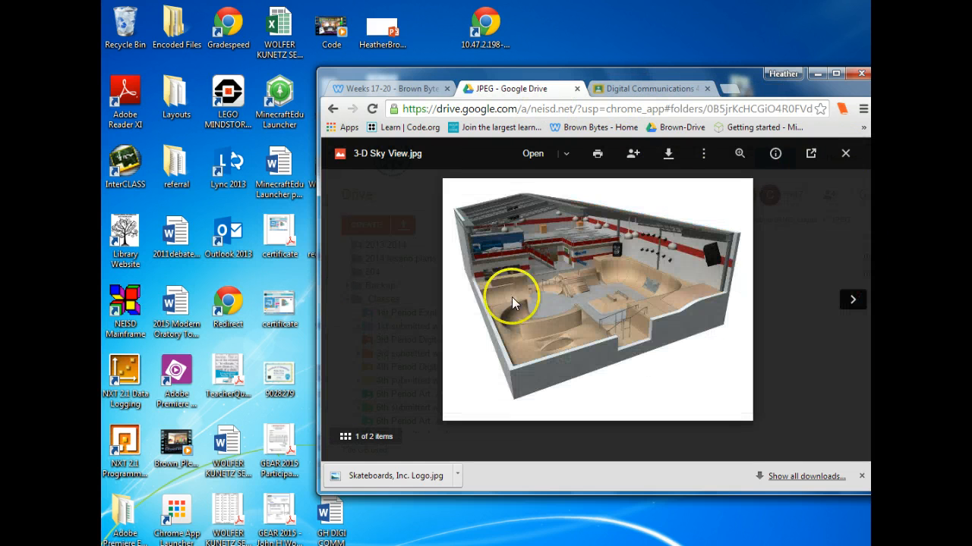
click(668, 161)
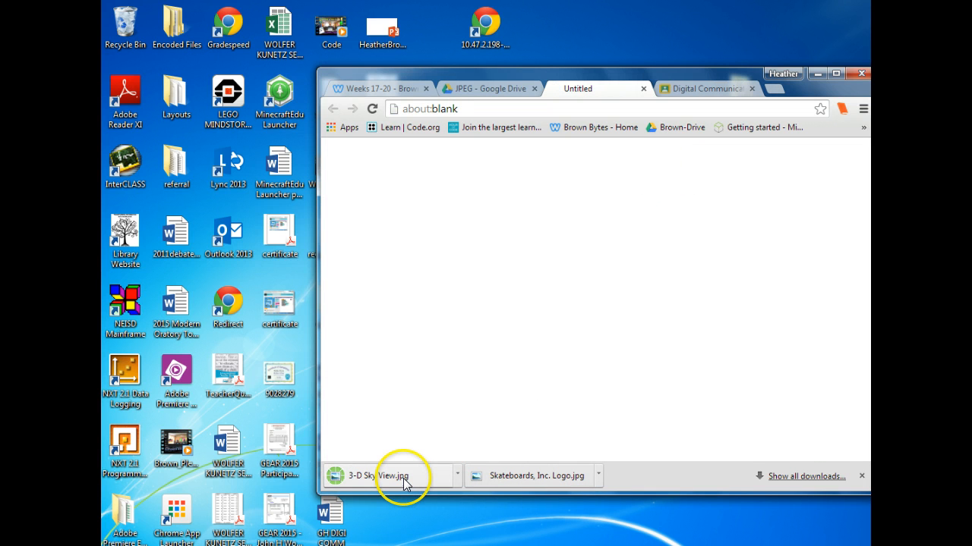
drag(404, 477, 640, 503)
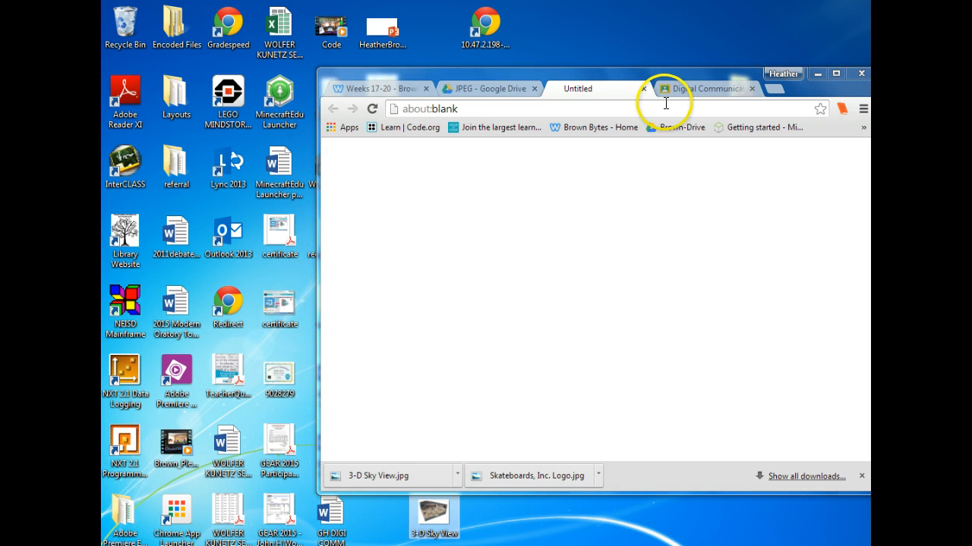
click(643, 89)
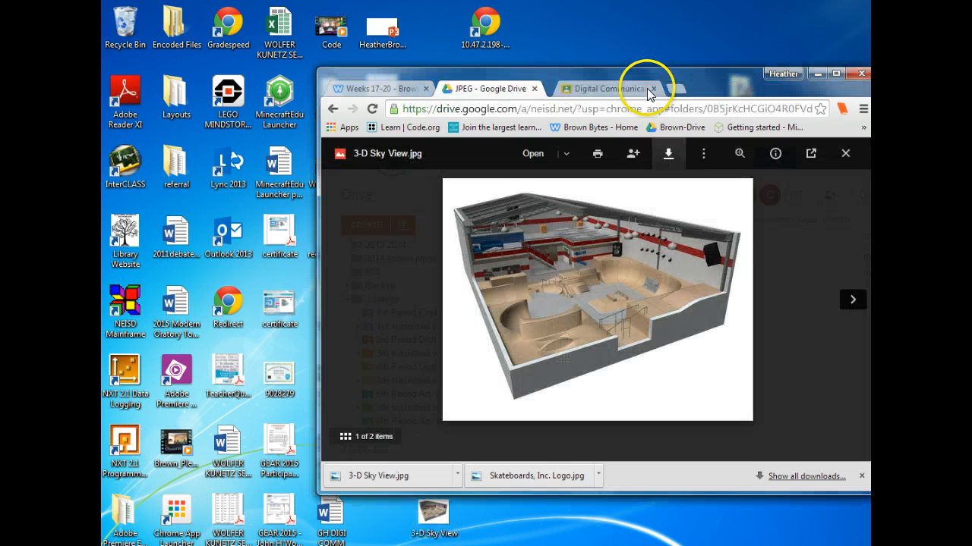
Step: Close the image preview and the Drive tab, minimize the browser, and return to the name badge publication in Publisher
click(844, 154)
click(577, 89)
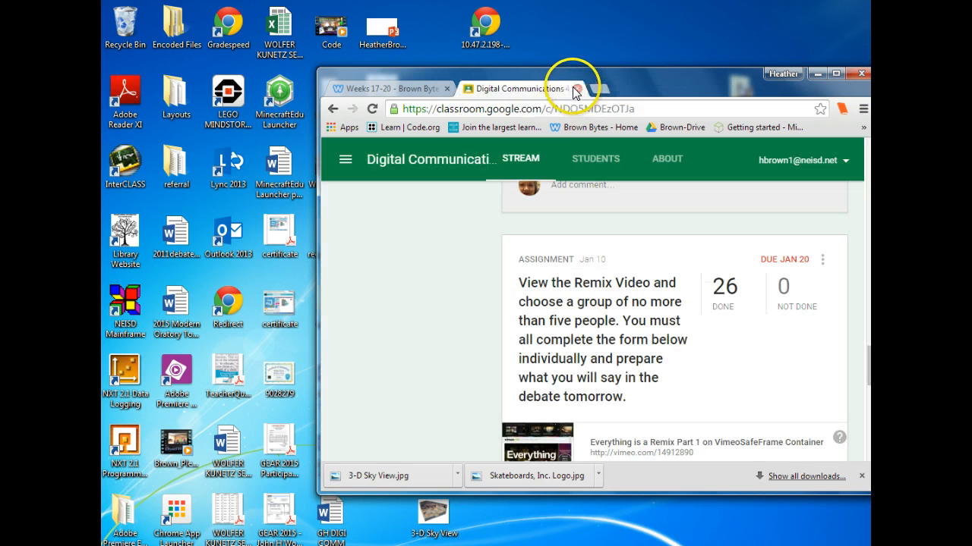
click(818, 73)
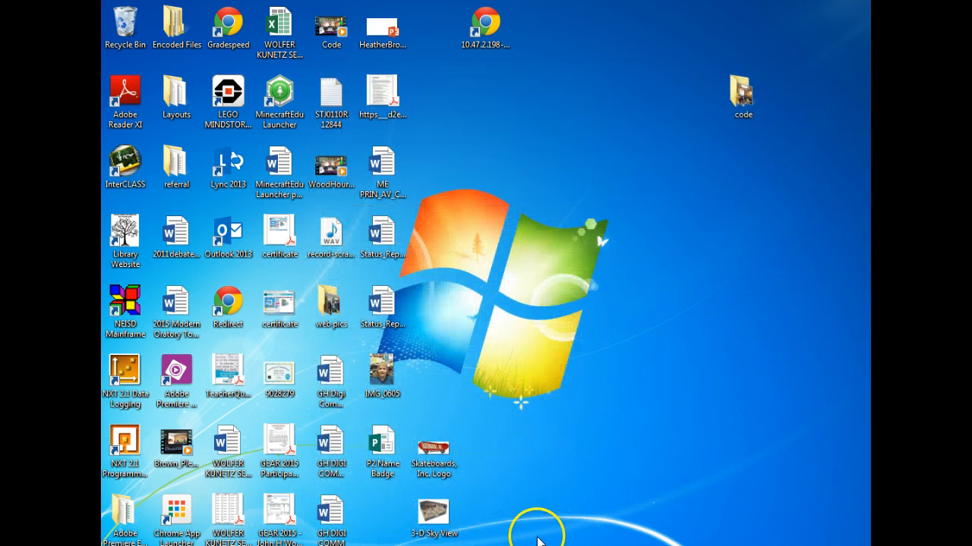
click(536, 531)
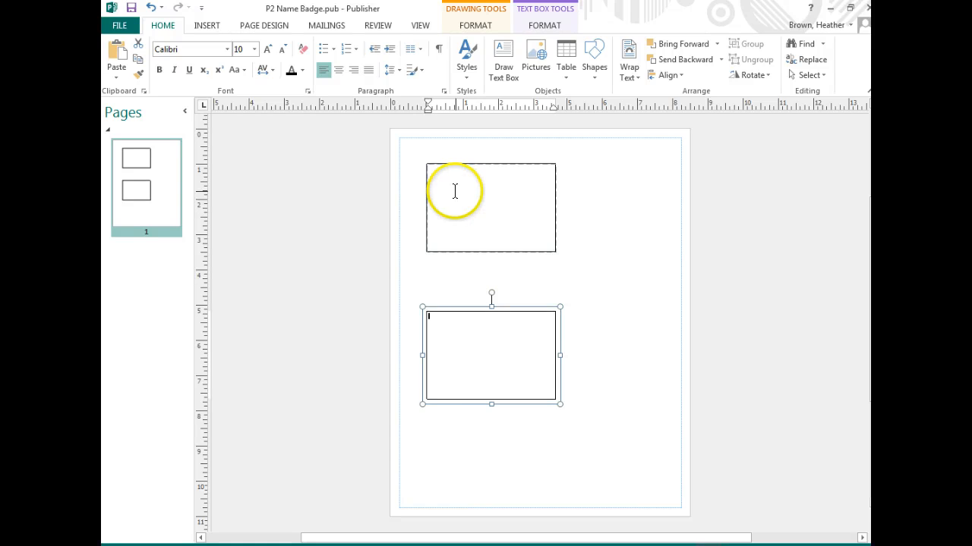
Step: Insert Skateboards, Inc. Logo.jpg from the desktop and fit it into the upper badge box's upper-right corner, about 1.65" wide and 0.66" high
click(459, 191)
click(204, 27)
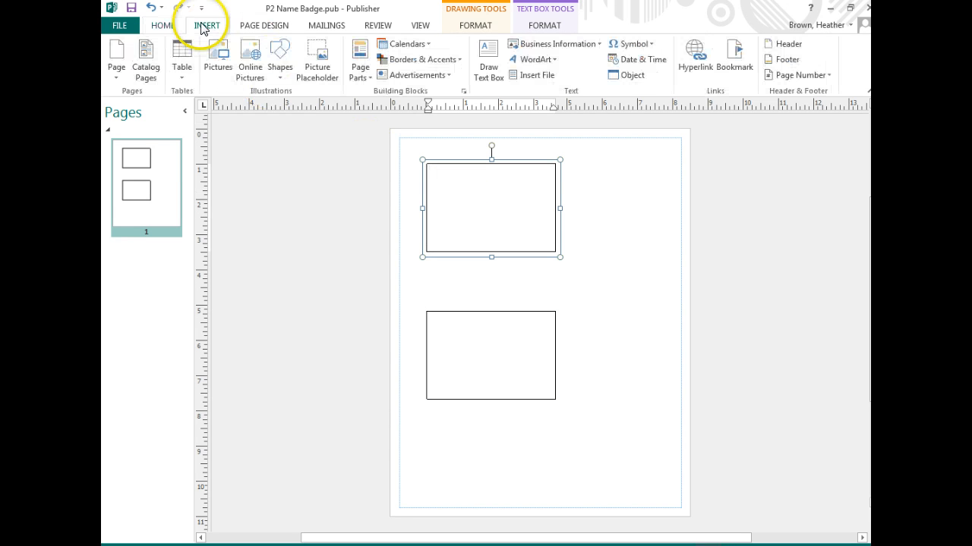
click(217, 57)
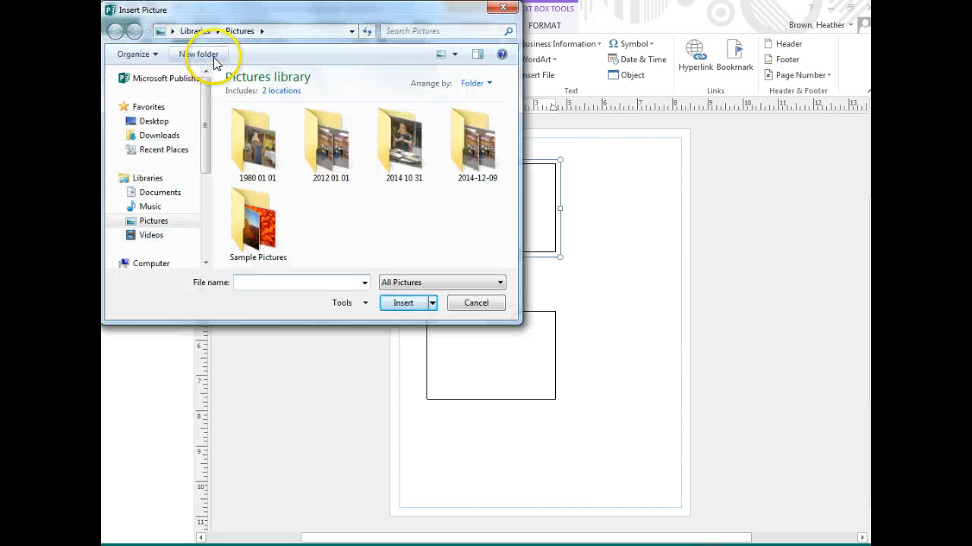
click(167, 121)
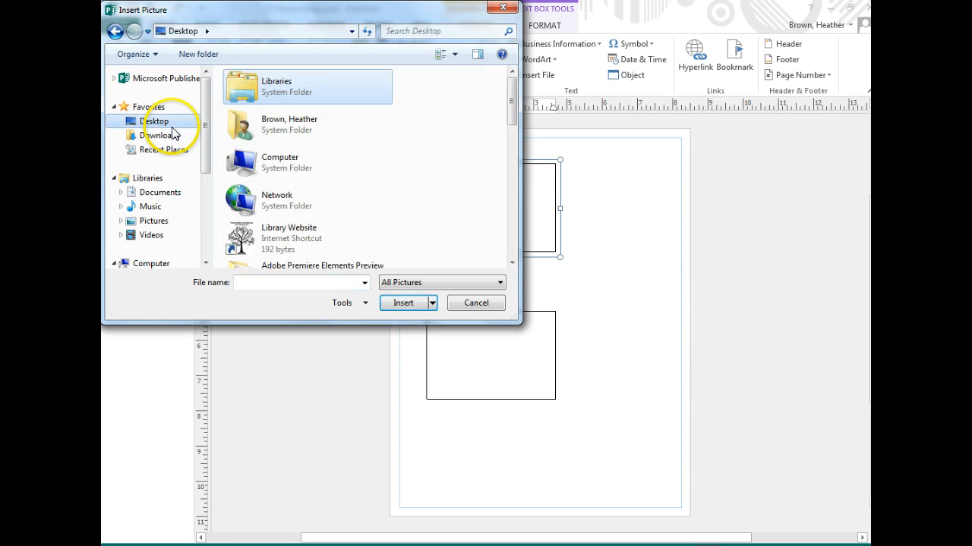
drag(511, 91, 501, 266)
double_click(314, 253)
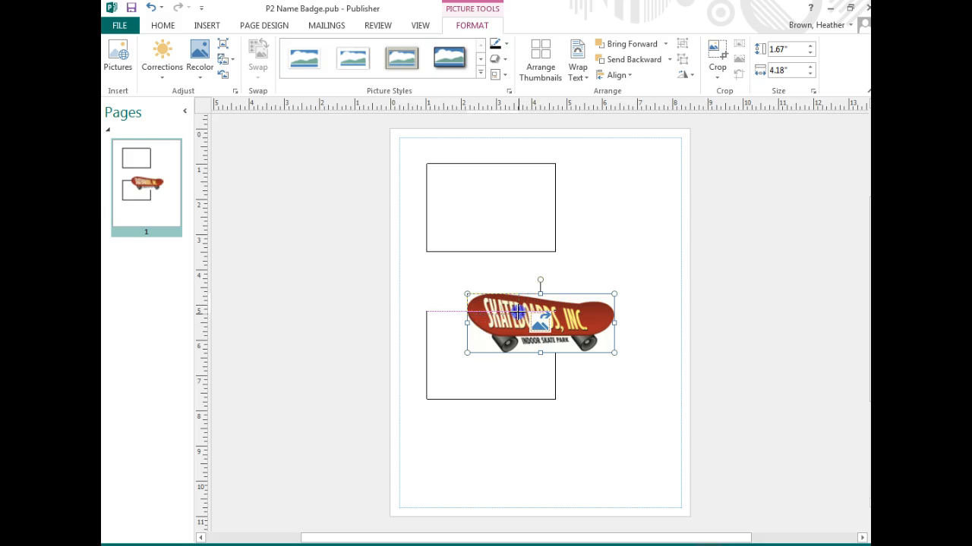
drag(514, 317, 526, 177)
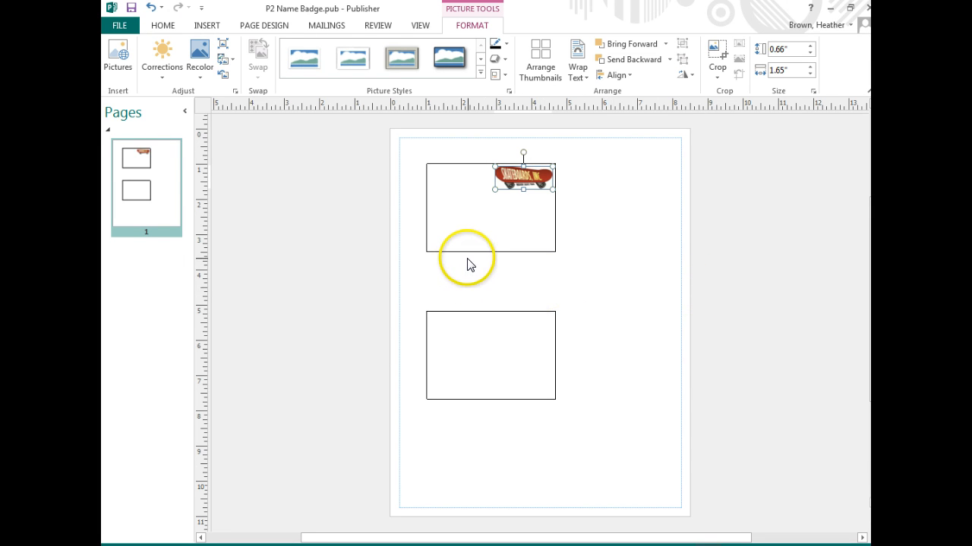
Step: Enter the badge holder's full name and the title Microsoft Office Specialist on two lines below the logo, both at font size 16
click(452, 224)
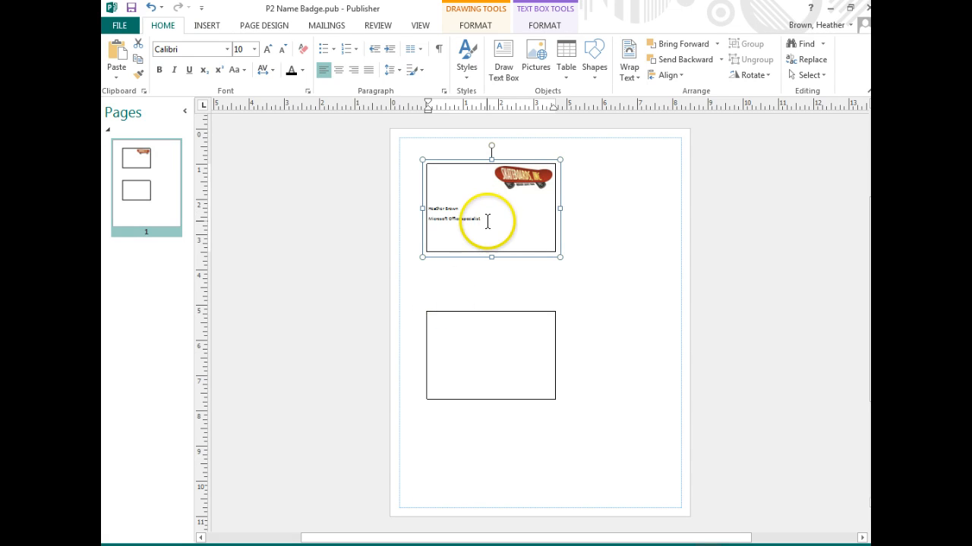
drag(488, 219, 452, 213)
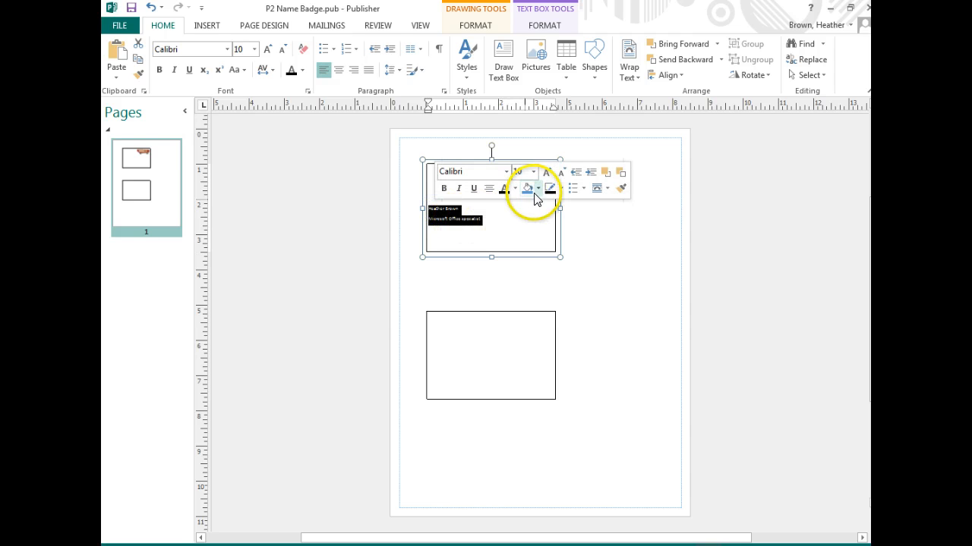
click(533, 173)
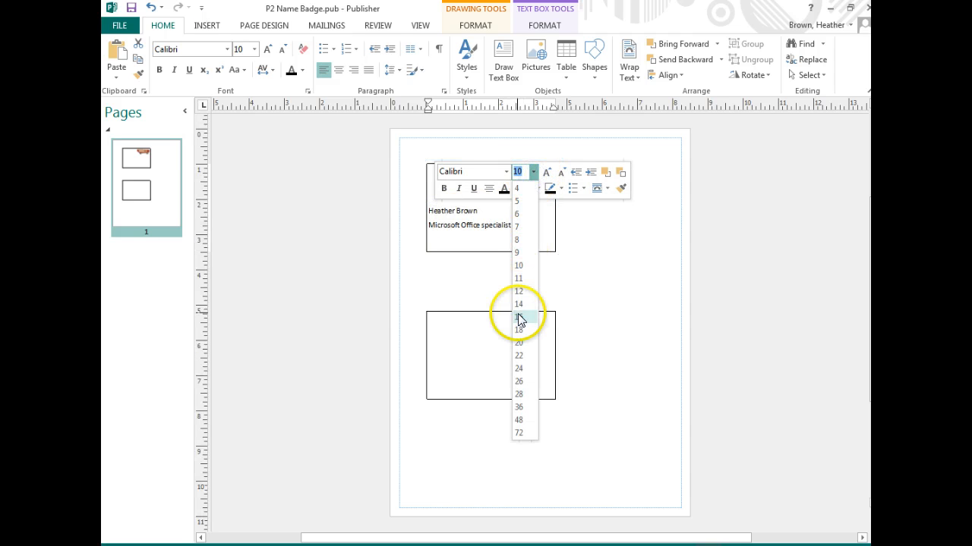
key(Escape)
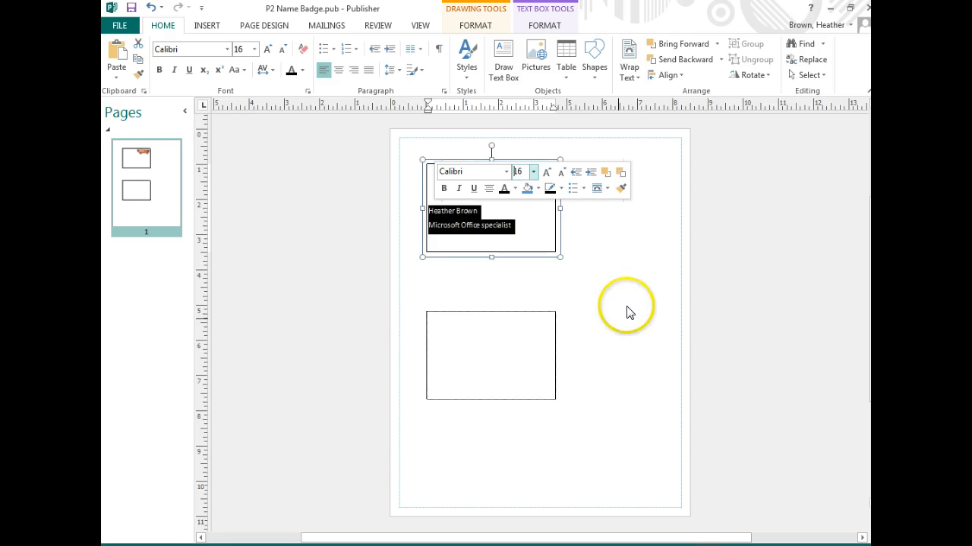
click(623, 294)
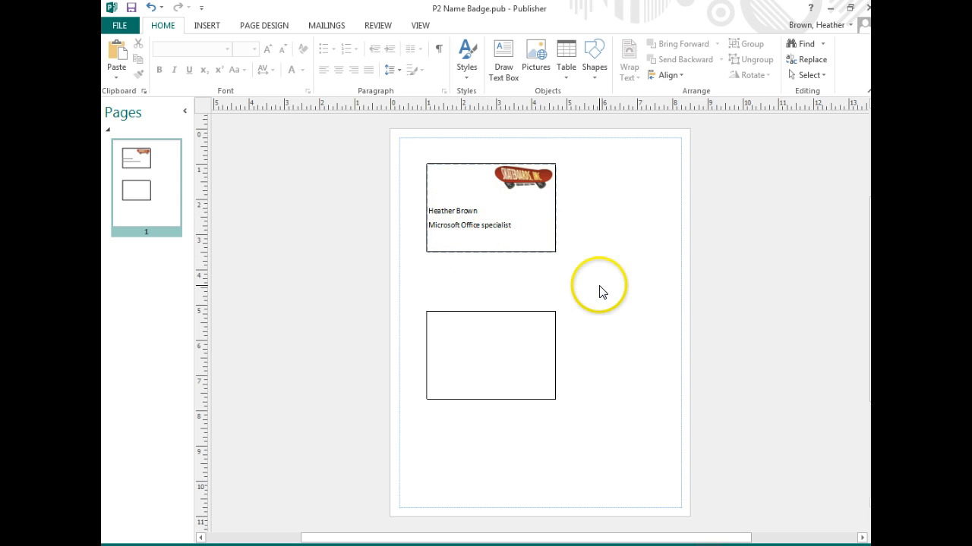
click(483, 226)
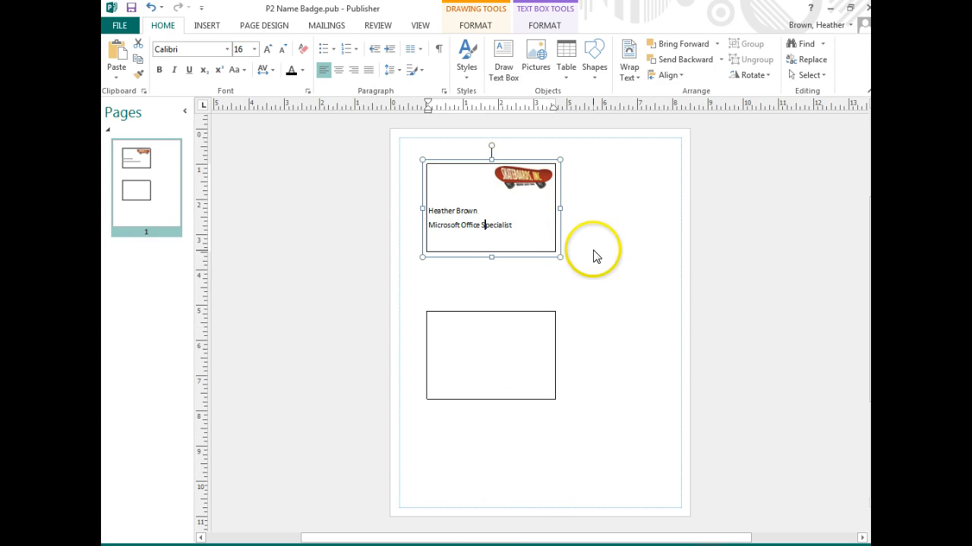
Step: Enlarge the logo slightly from its lower-left corner, keeping it in the upper-right corner of the upper badge box
click(507, 186)
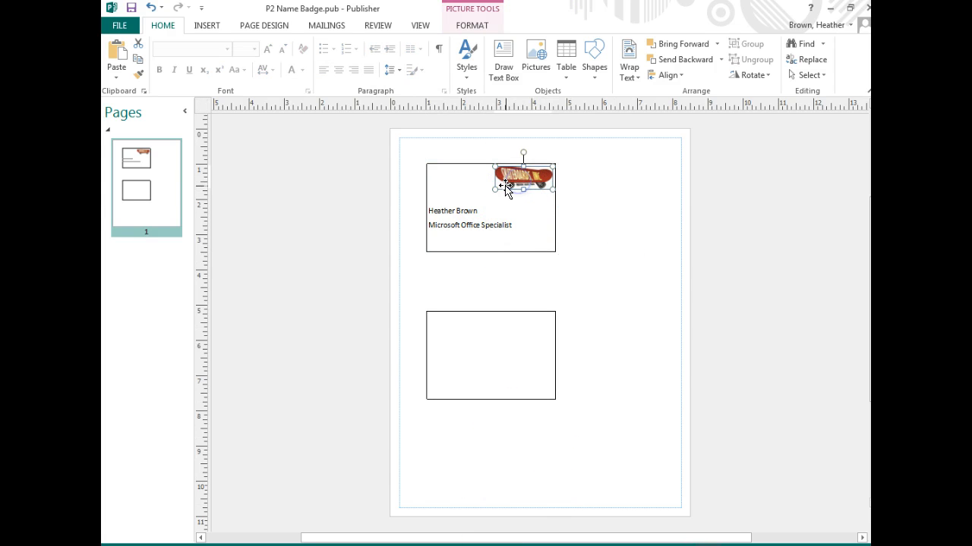
drag(495, 188, 481, 195)
click(525, 206)
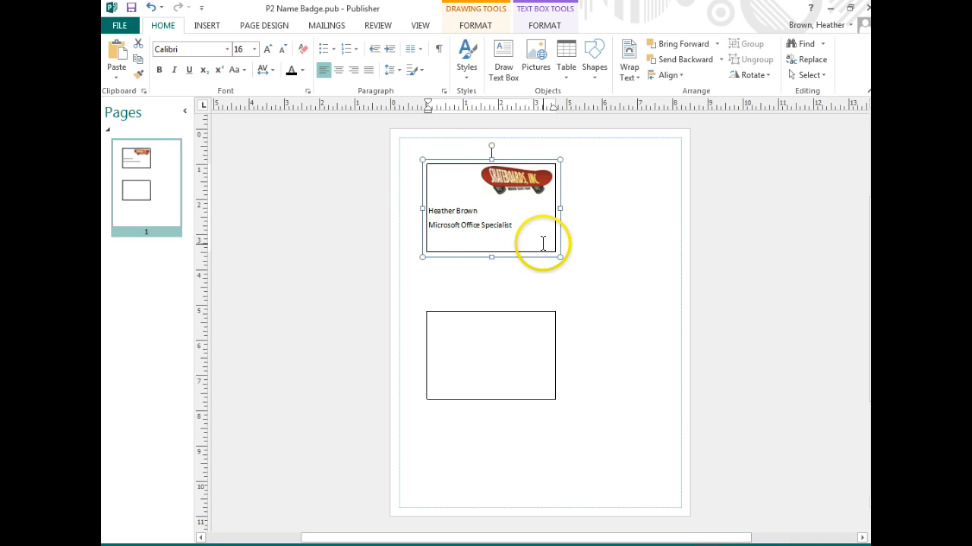
Step: Start drawing a new text box inside the empty lower badge box
click(441, 332)
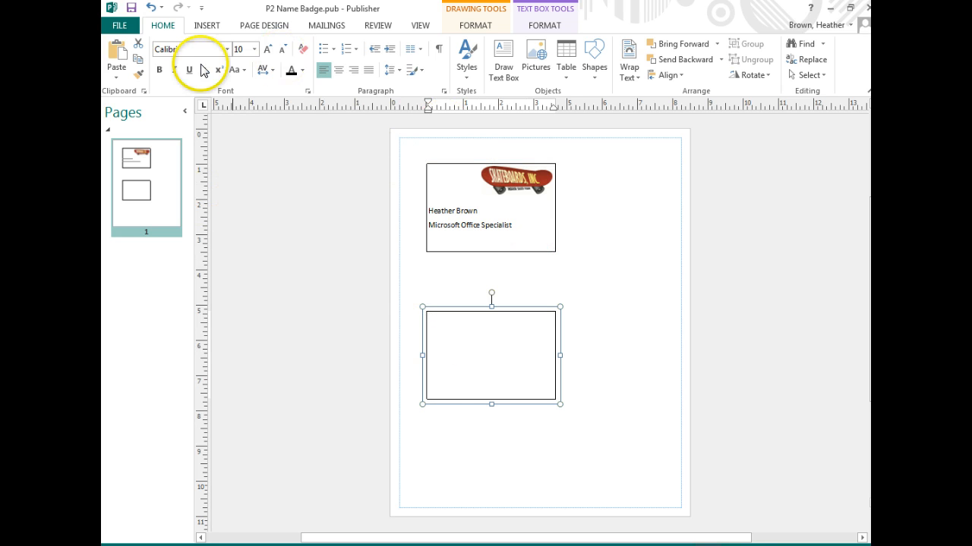
click(206, 25)
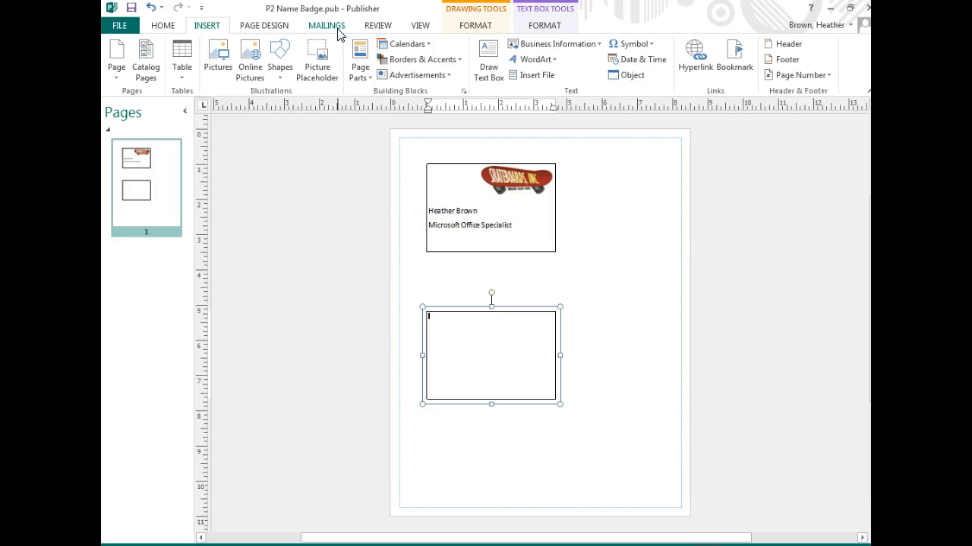
click(487, 55)
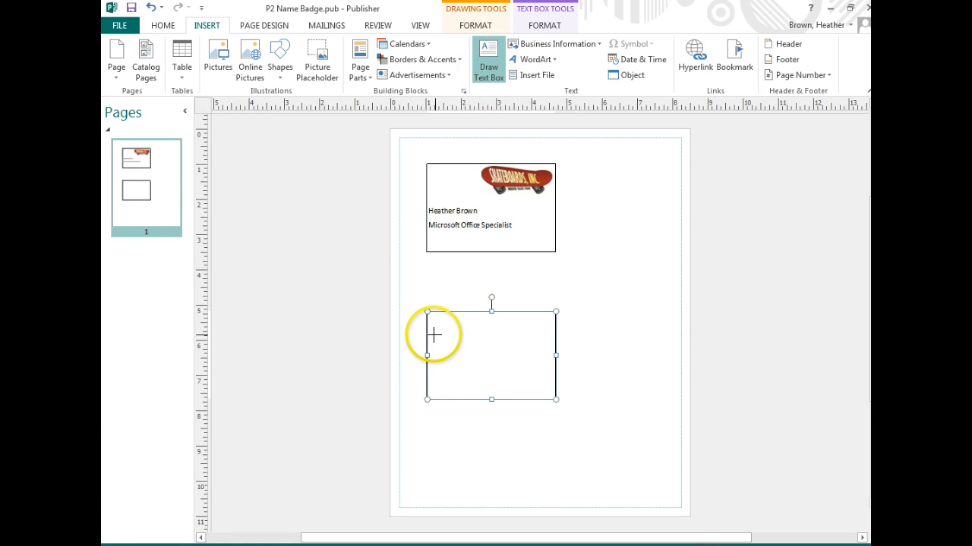